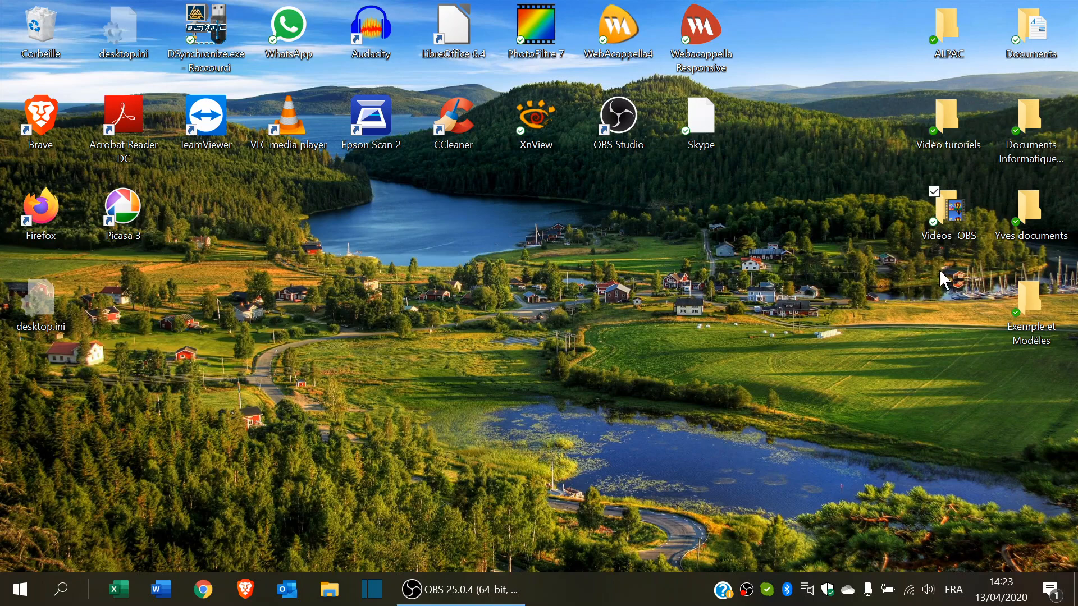
# - Open the desktop folder Exemple et Modèles to list its six files
pyautogui.doubleClick(1033, 306)
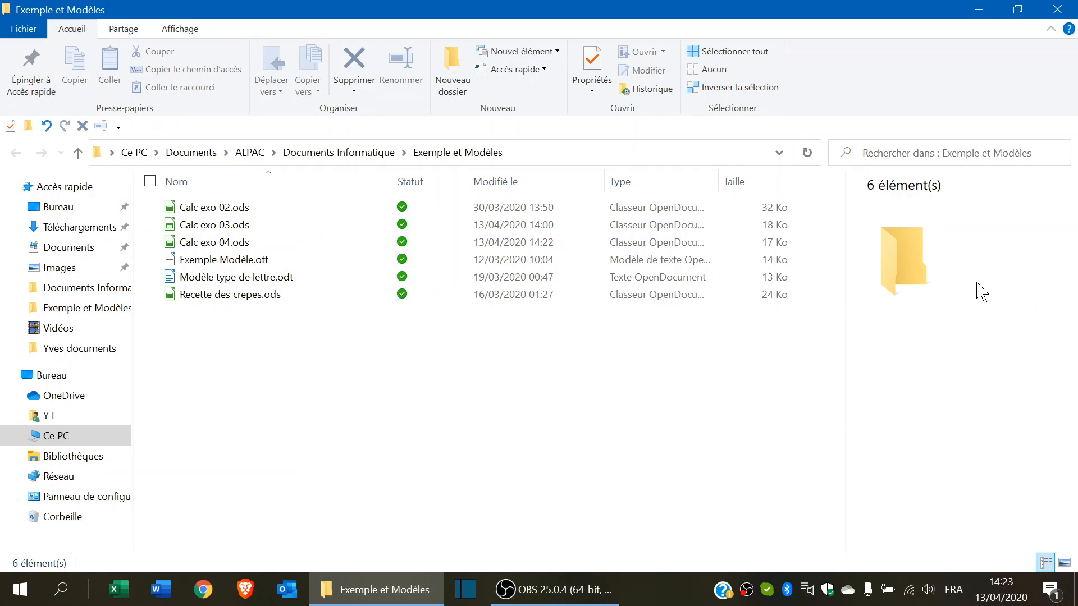
# - Open Calc exo 04.ods in LibreOffice Calc, cancelling the accidental rename
pyautogui.click(228, 251)
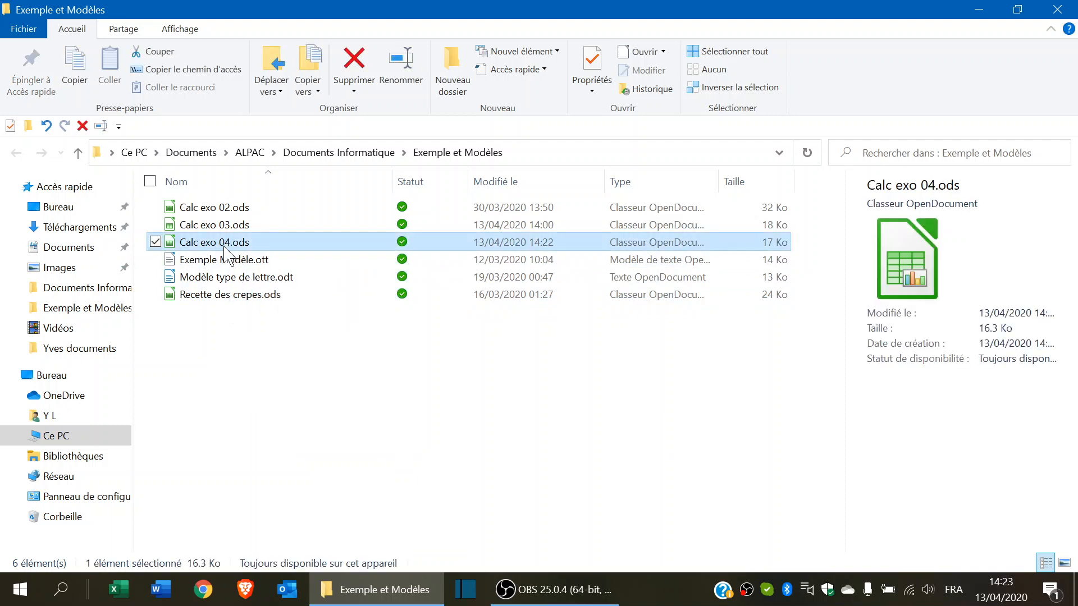
pyautogui.click(226, 251)
pyautogui.press('Escape')
pyautogui.doubleClick(186, 246)
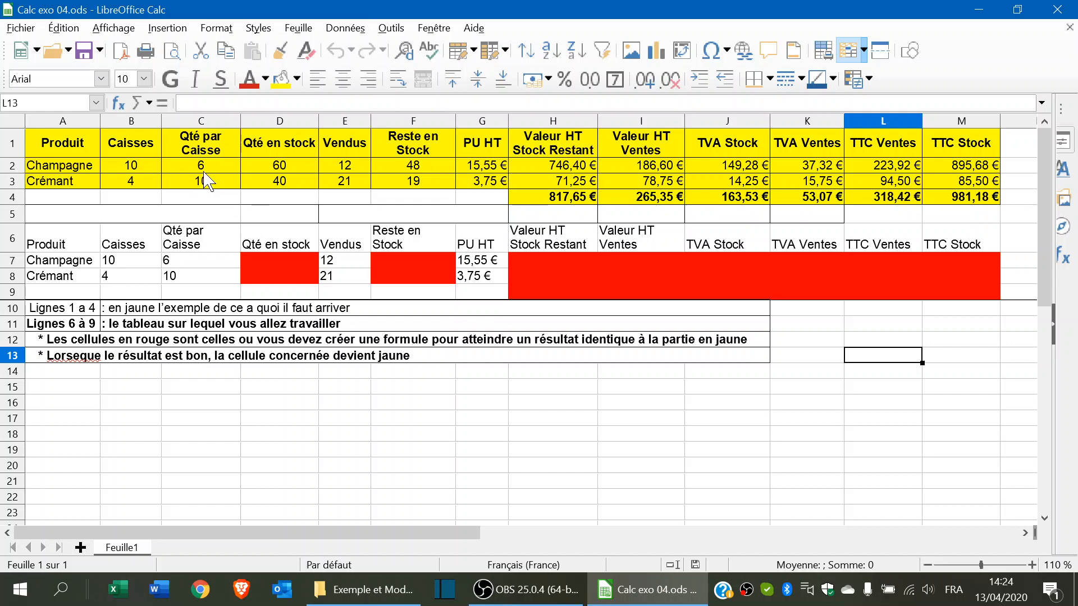
pyautogui.click(194, 247)
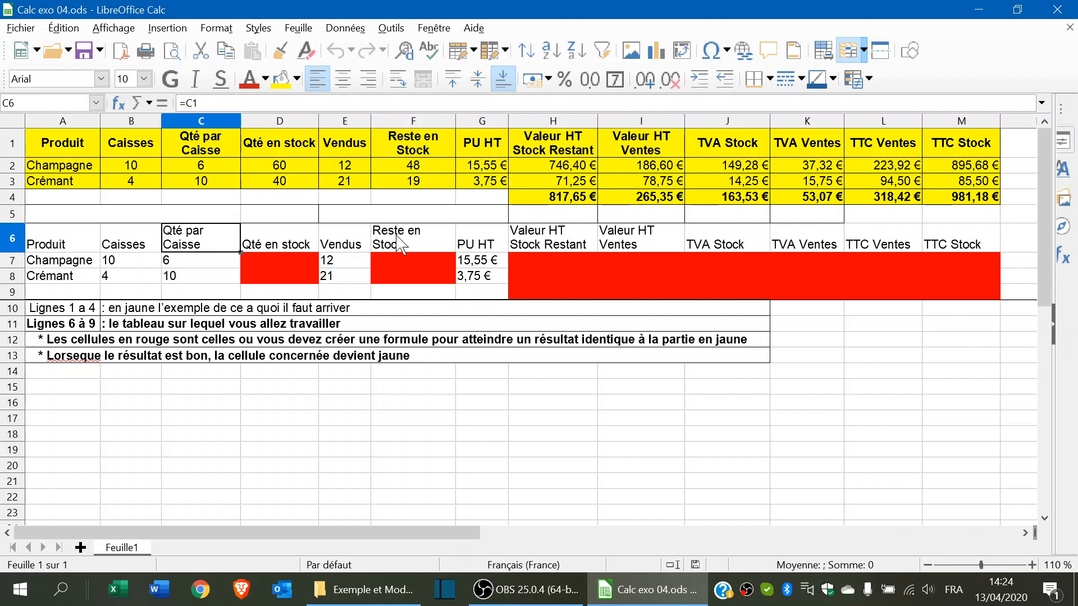
pyautogui.click(399, 245)
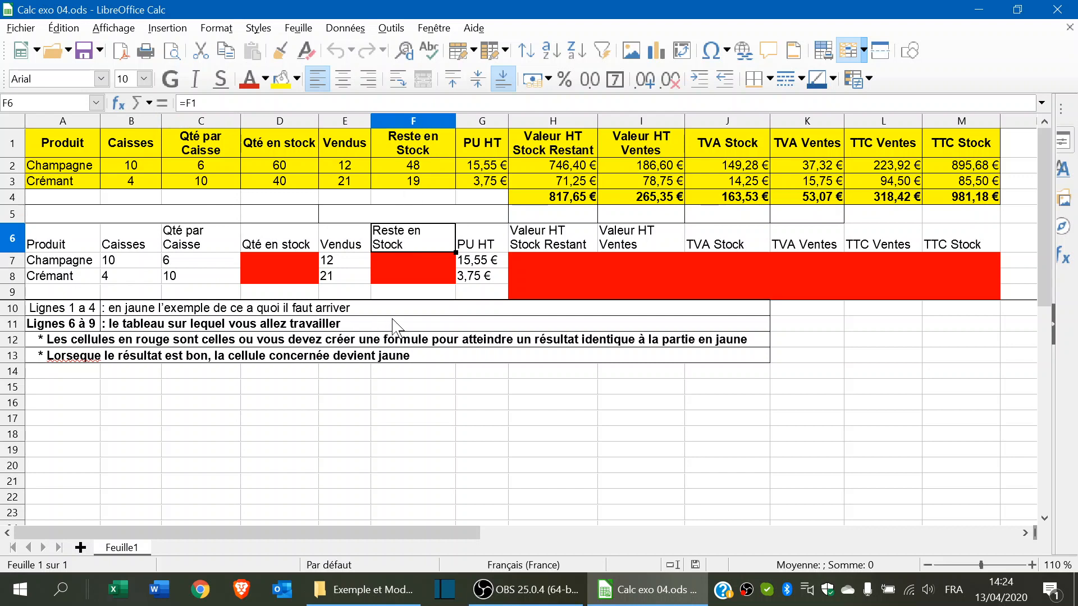
pyautogui.click(403, 264)
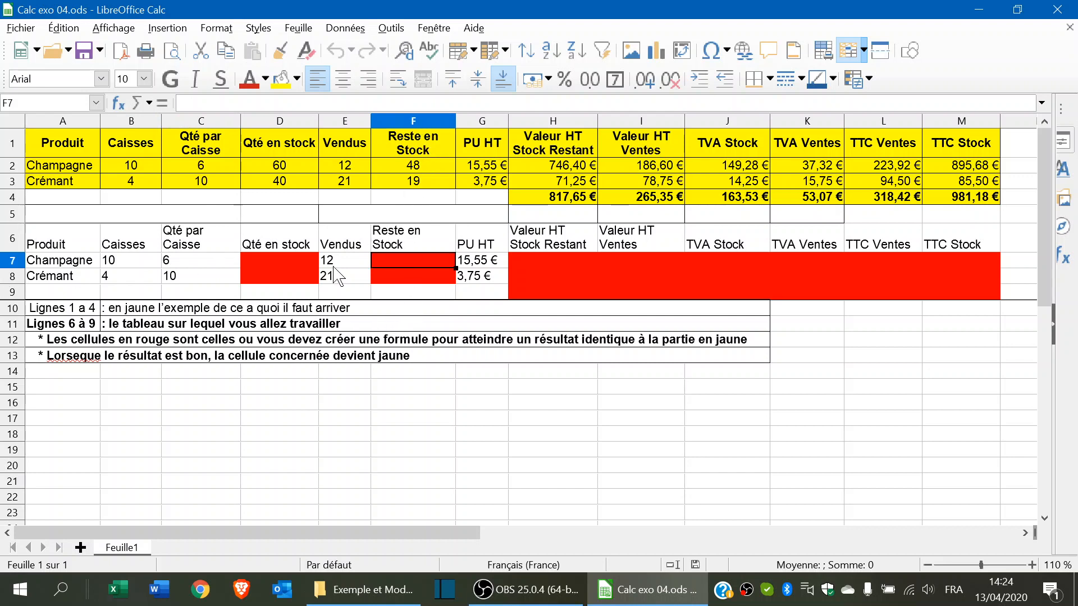
pyautogui.click(440, 216)
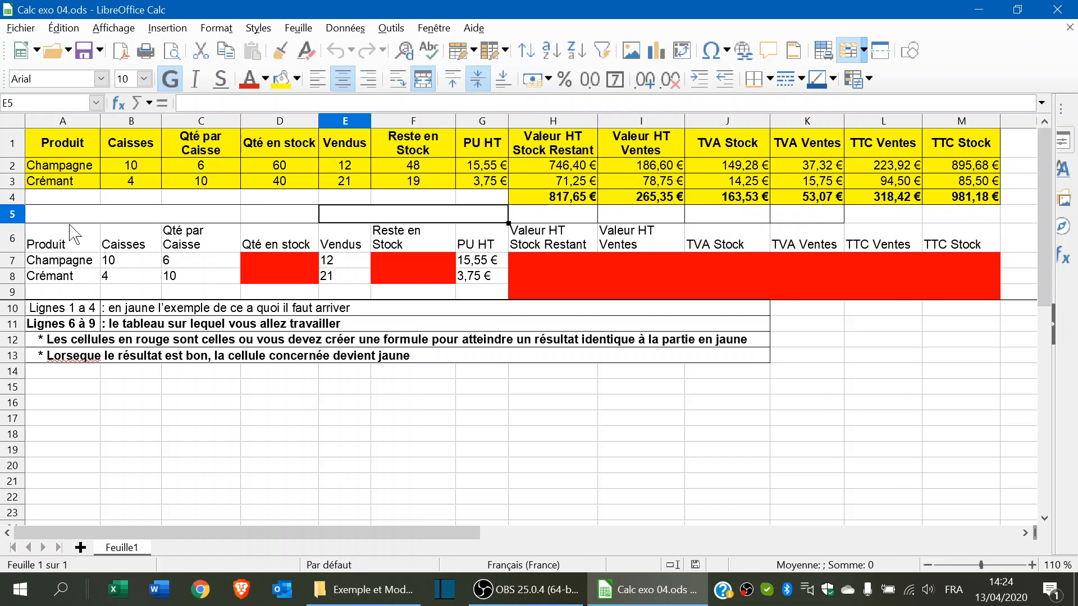
pyautogui.moveTo(61, 234); pyautogui.dragTo(962, 298)
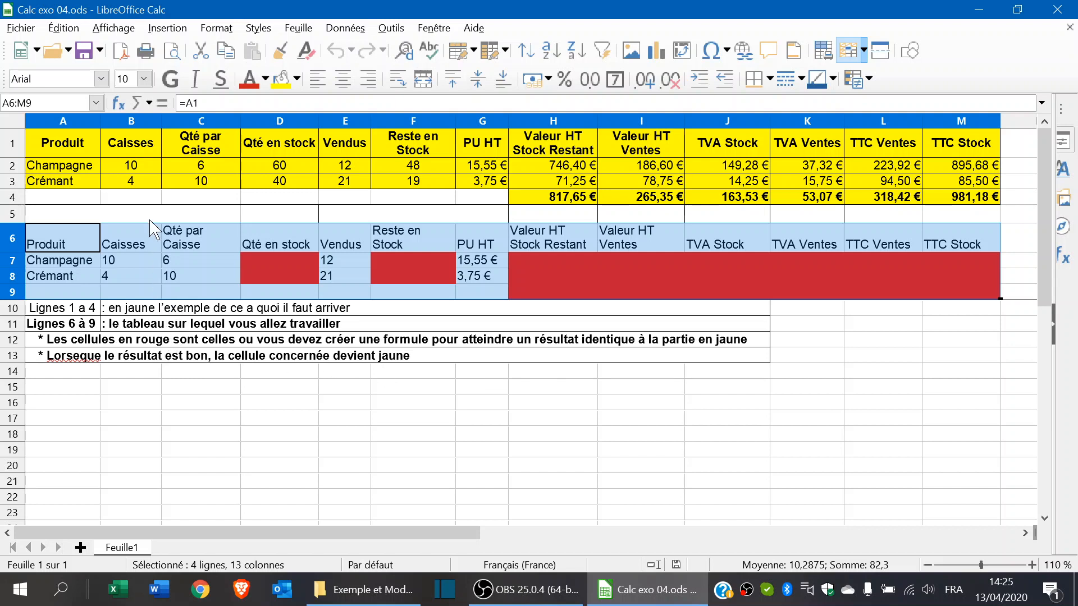
pyautogui.click(134, 214)
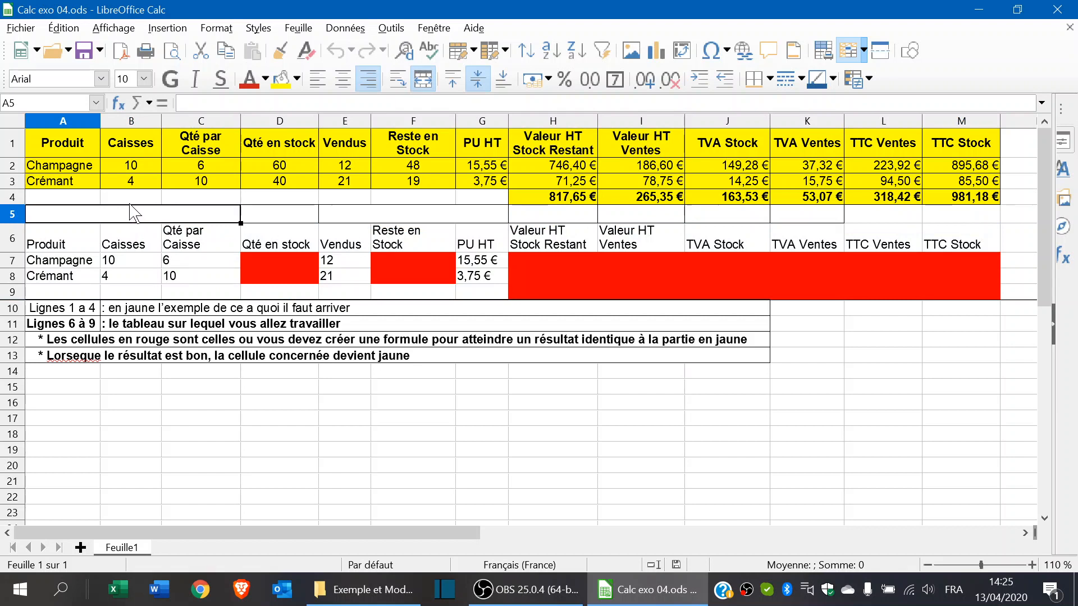
pyautogui.click(74, 233)
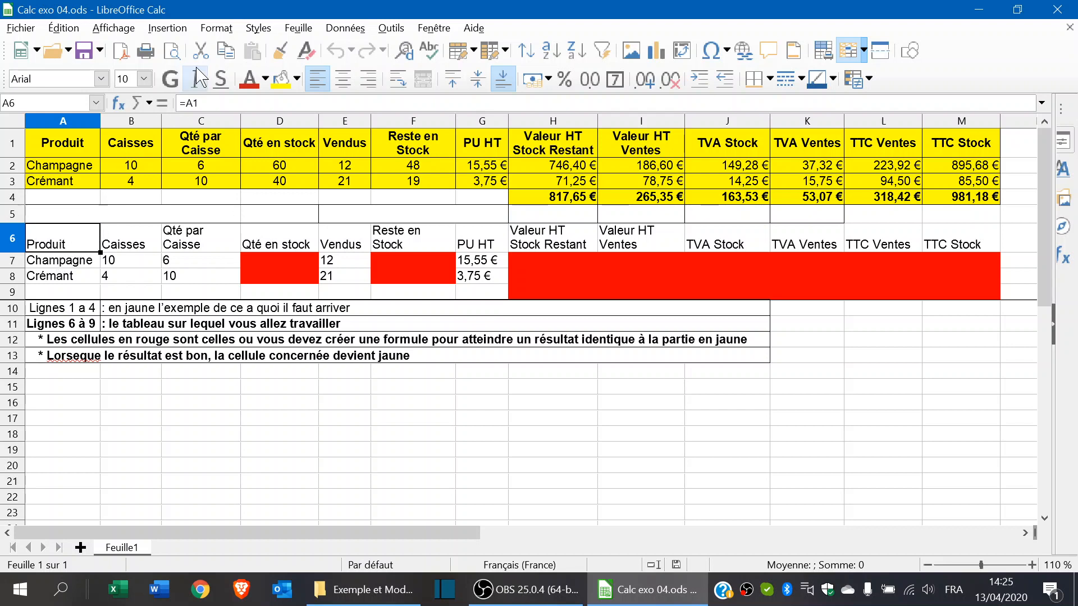
# - Make the Produit heading in A6 bold and centred horizontally and vertically, then select A6:M6
pyautogui.click(170, 79)
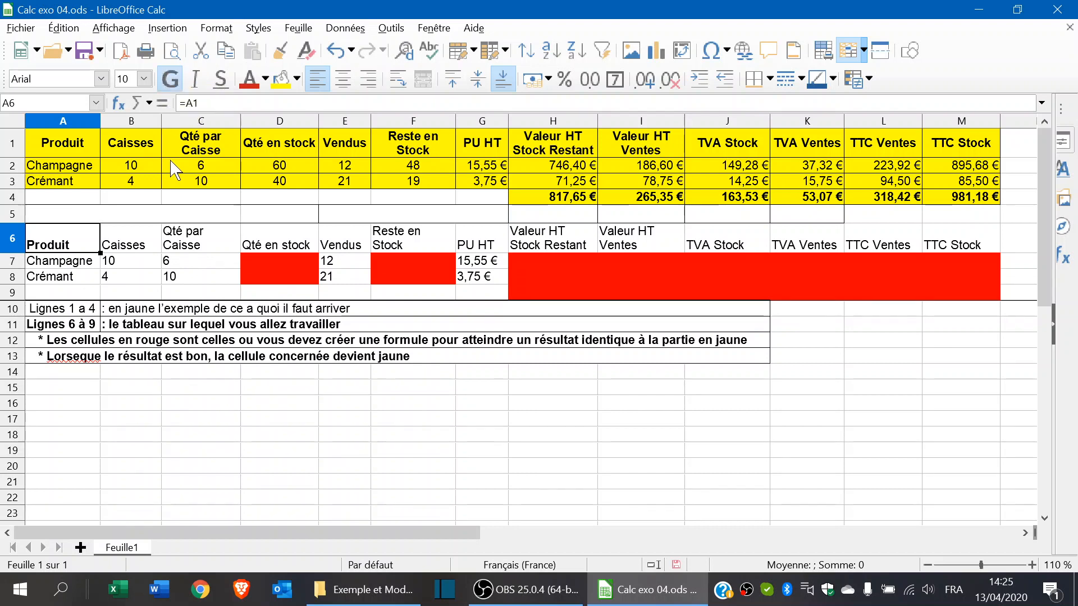
pyautogui.click(343, 79)
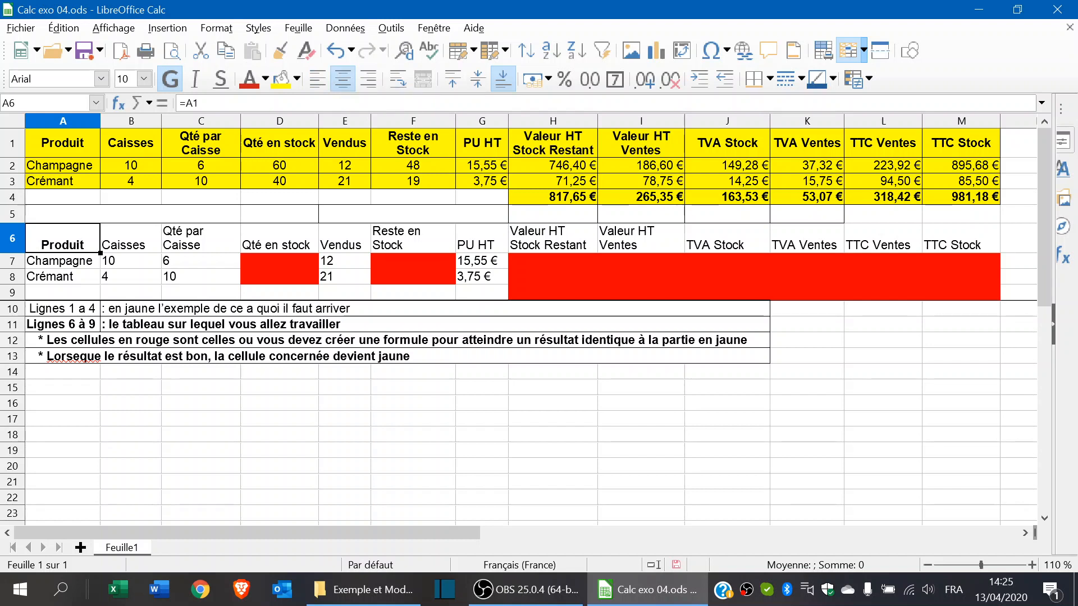
pyautogui.click(477, 79)
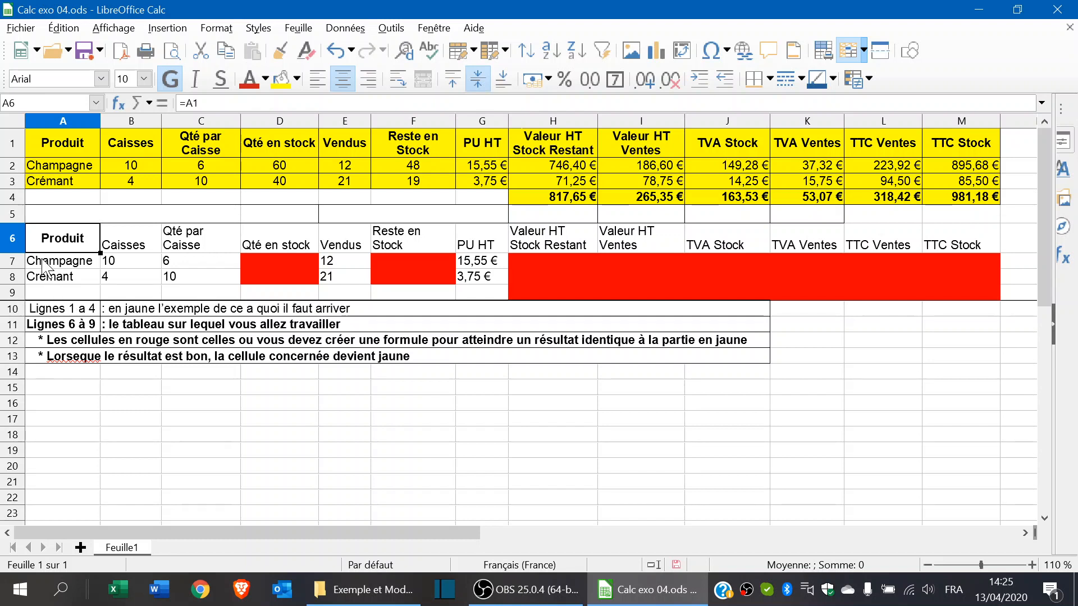
pyautogui.click(126, 244)
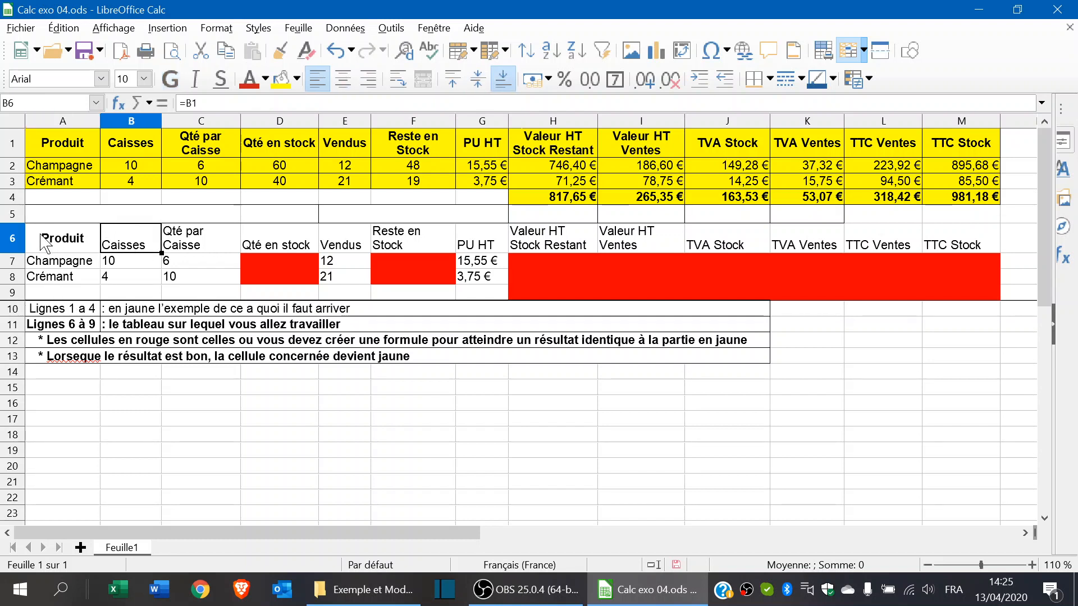
pyautogui.moveTo(45, 239); pyautogui.dragTo(958, 236)
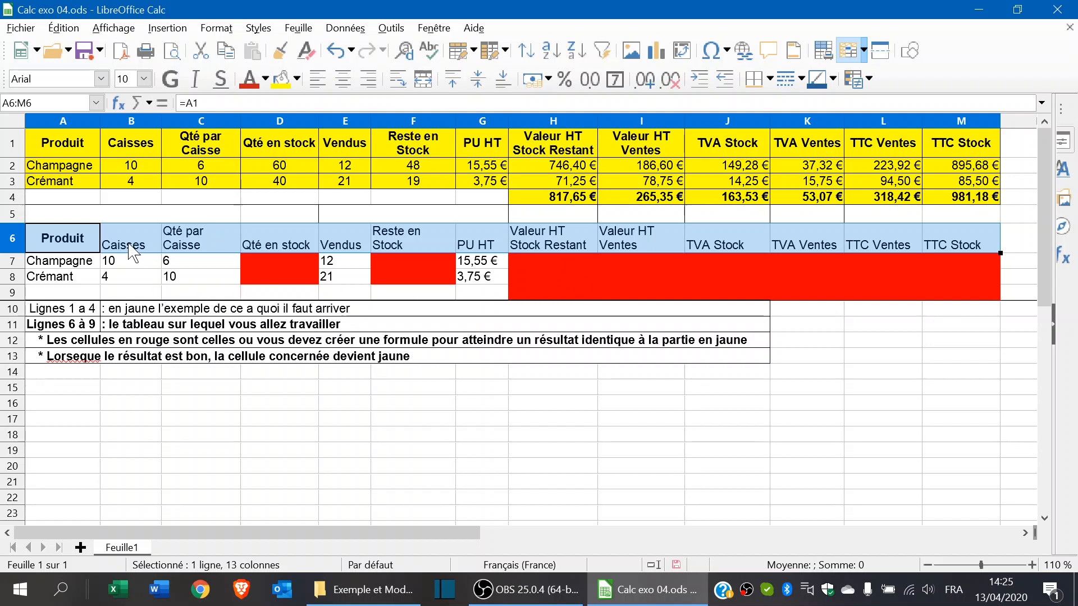
# - Make the row 6 headings A6:M6 bold and centred horizontally and vertically
pyautogui.click(171, 79)
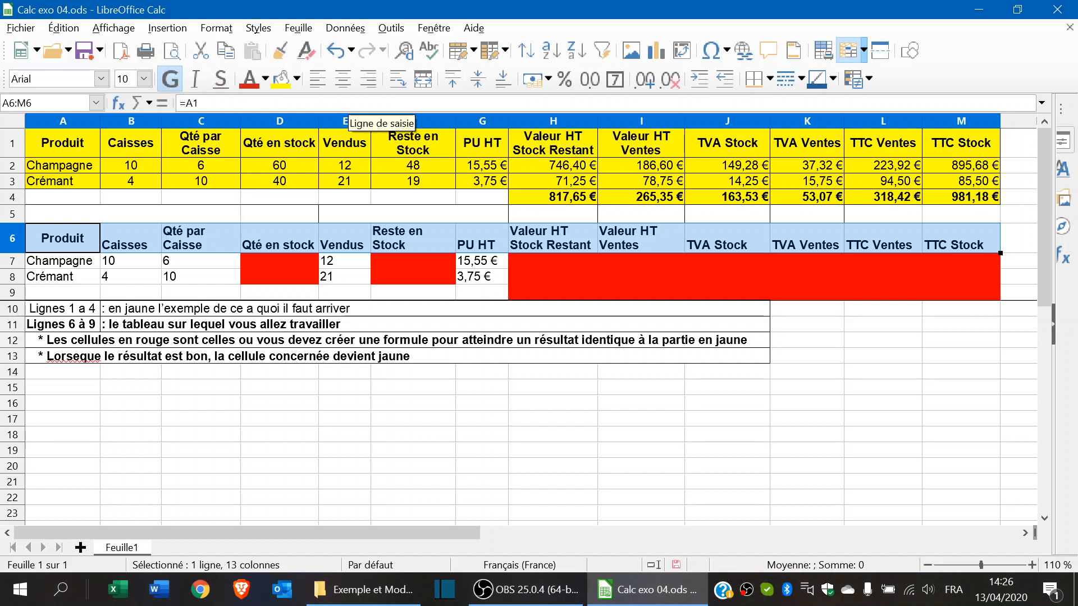
pyautogui.click(349, 84)
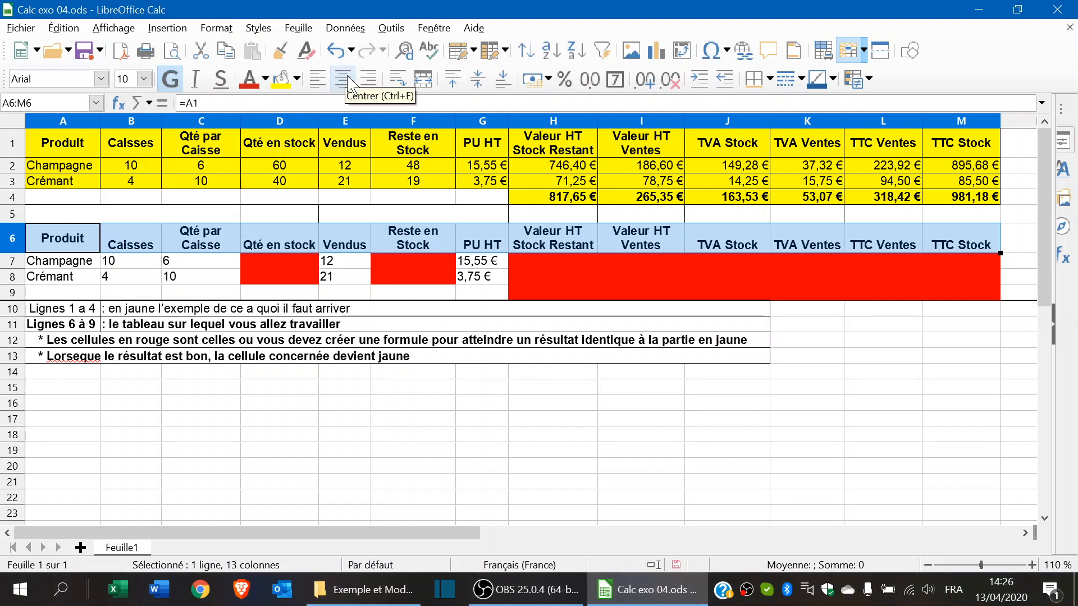
pyautogui.click(480, 82)
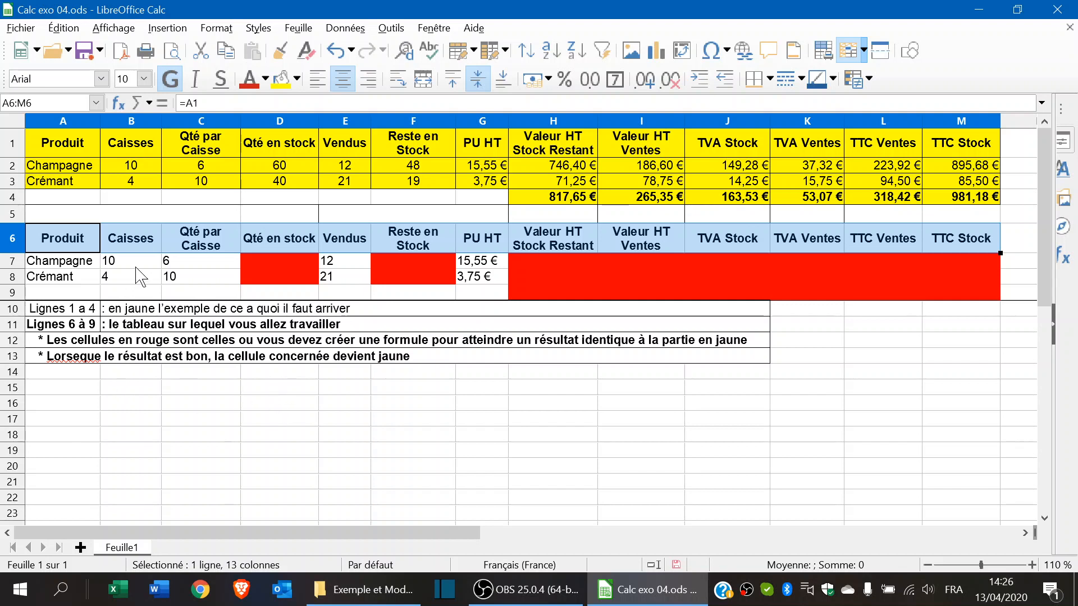
pyautogui.moveTo(137, 261); pyautogui.dragTo(184, 276)
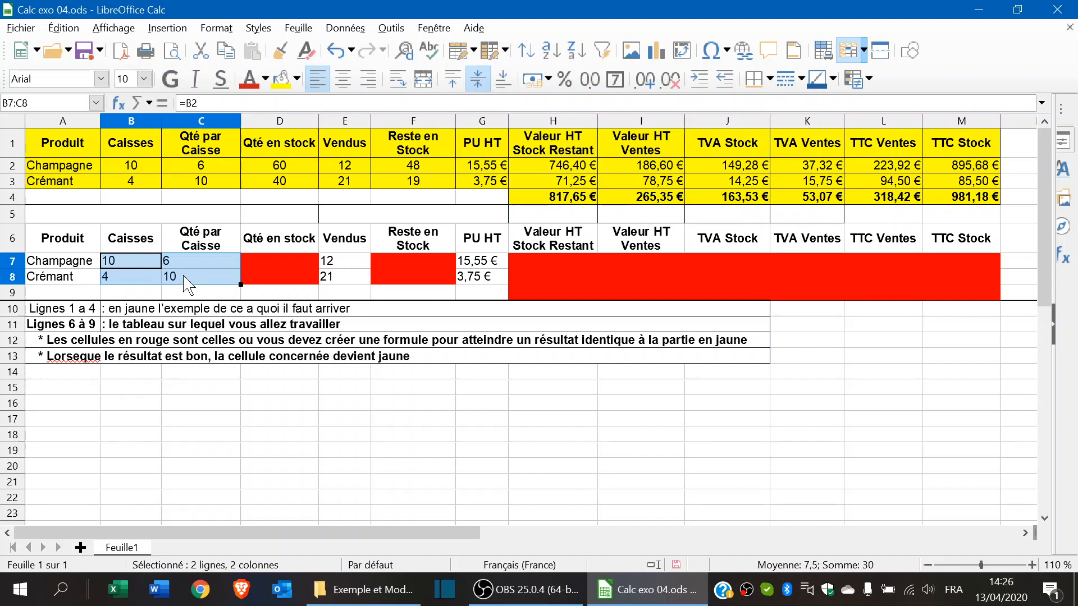
# - Centre the quantities in B7:F8 horizontally and vertically
pyautogui.moveTo(184, 276); pyautogui.dragTo(427, 275)
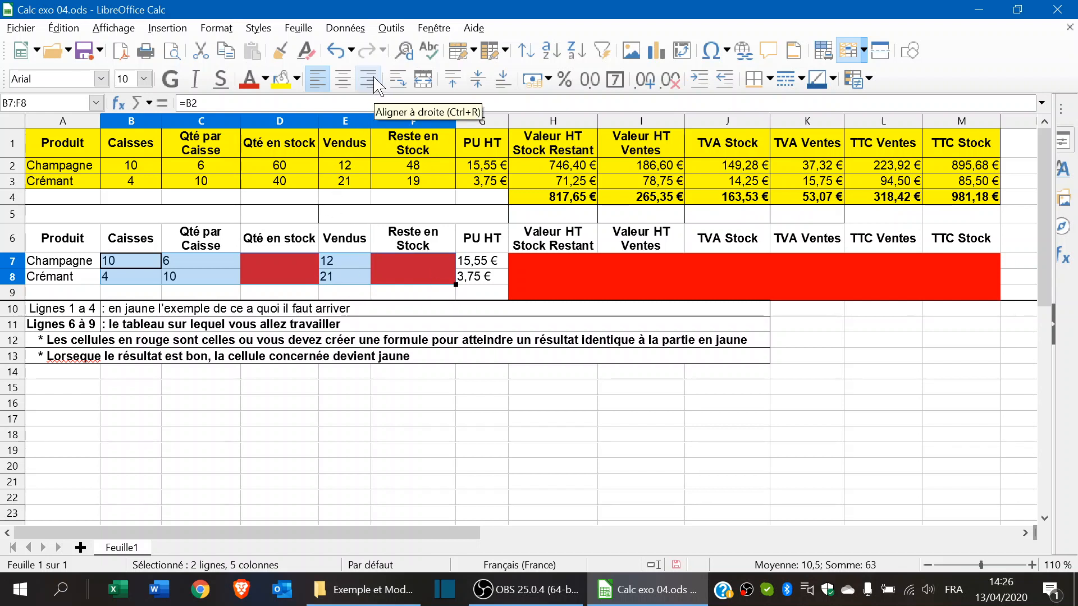
pyautogui.click(345, 80)
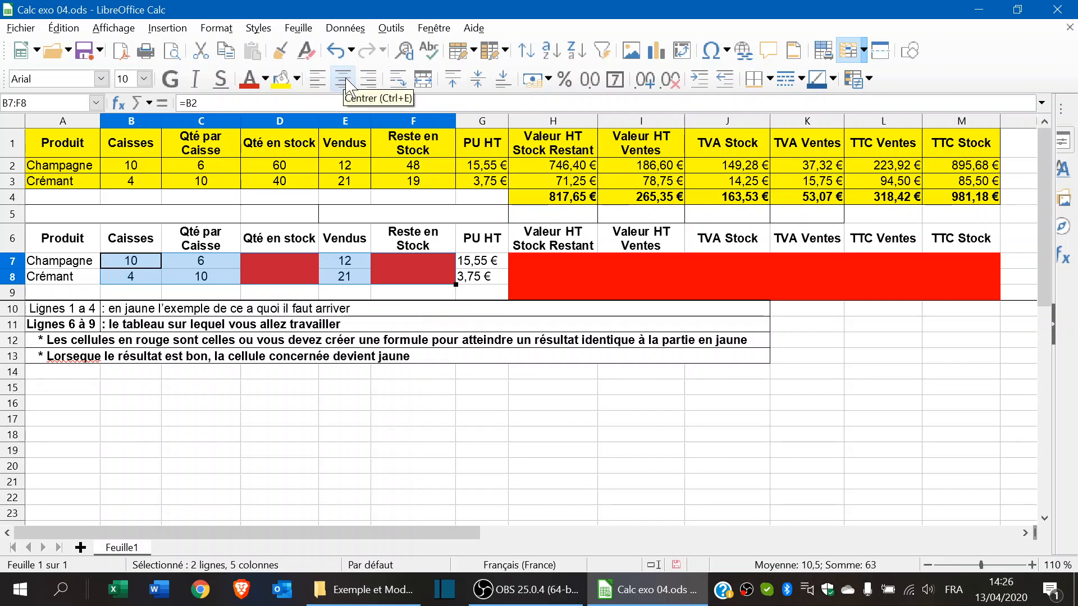
pyautogui.click(477, 80)
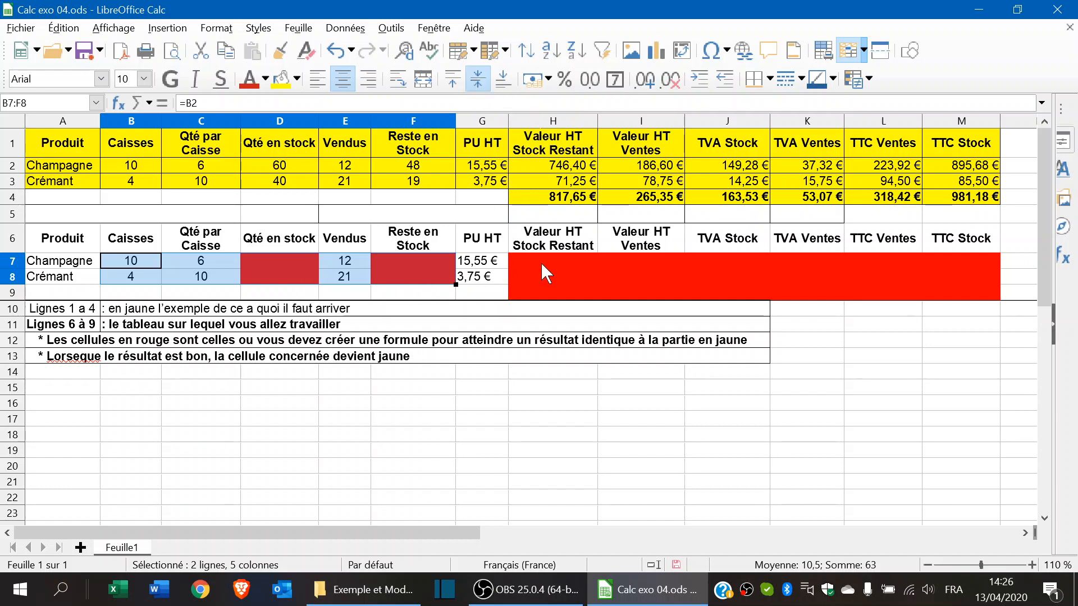
# - Right-align and vertically centre the price and value cells G7:M9
pyautogui.click(490, 261)
pyautogui.moveTo(491, 262); pyautogui.dragTo(984, 297)
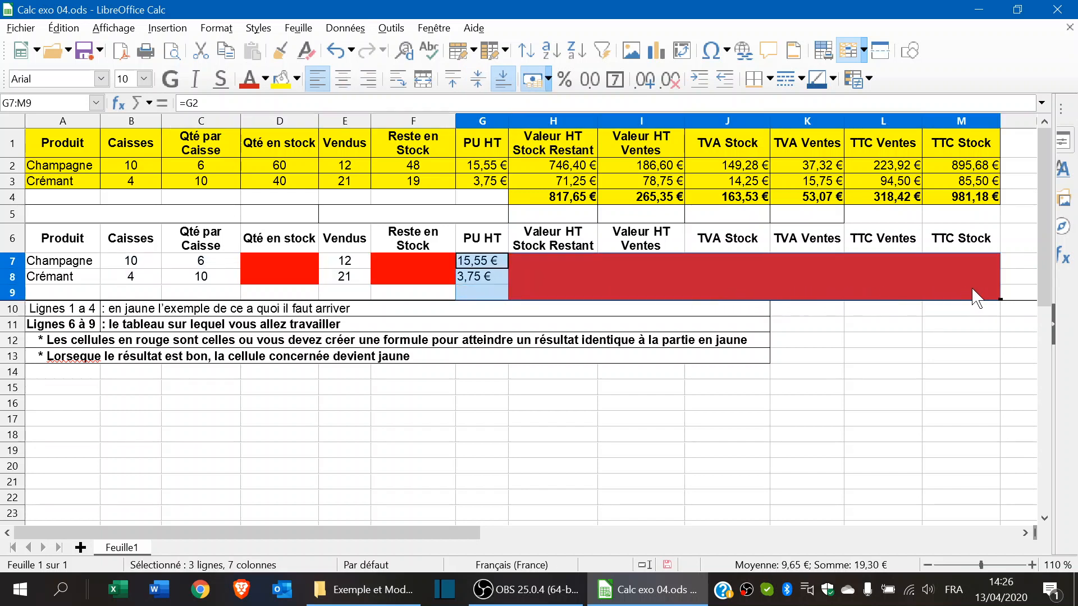
pyautogui.click(372, 83)
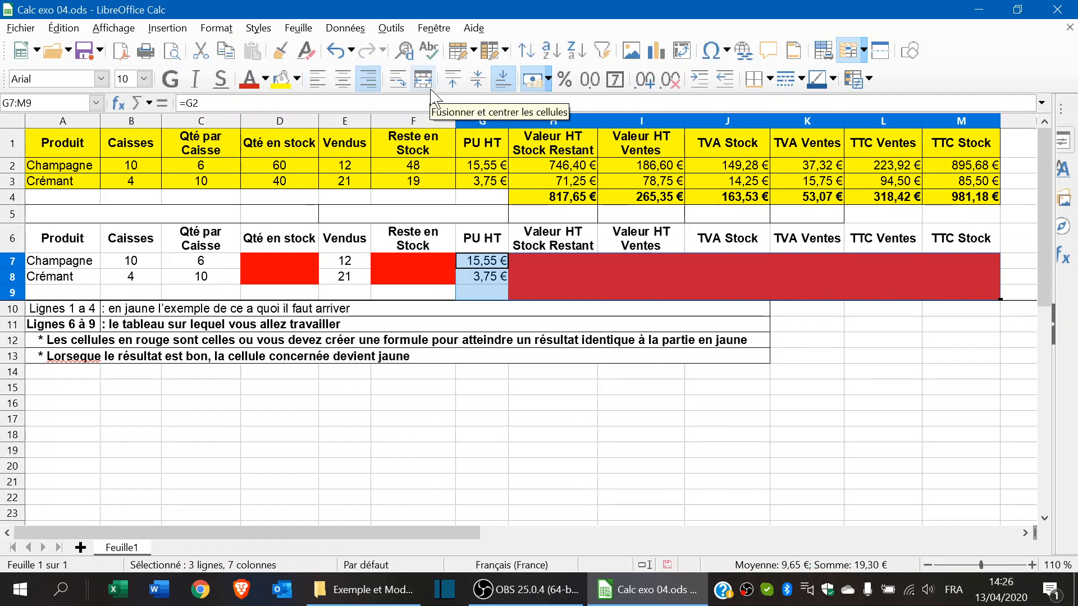
pyautogui.click(481, 84)
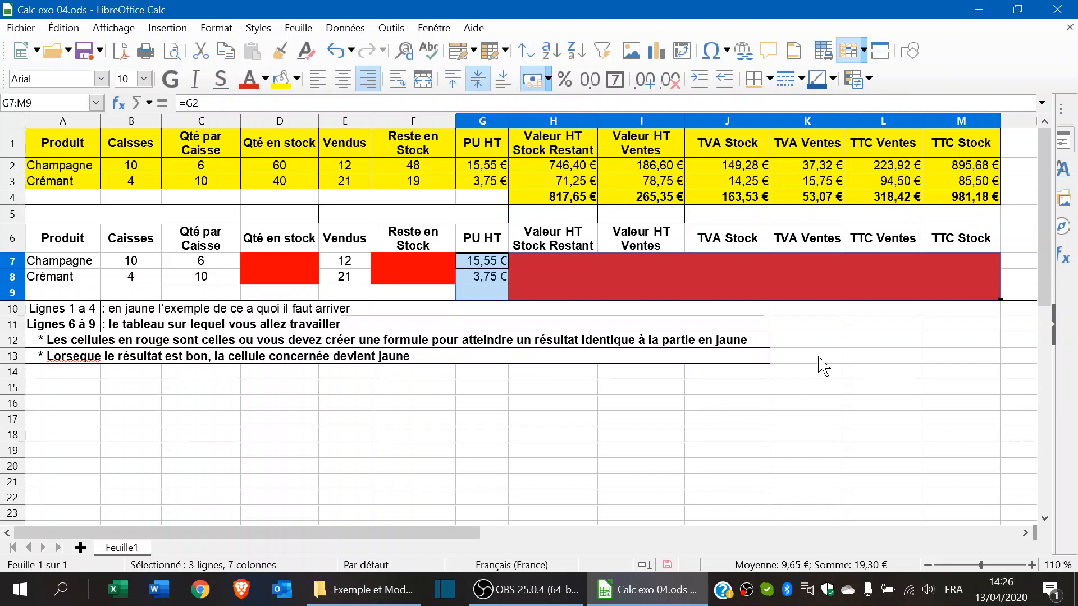
pyautogui.click(823, 329)
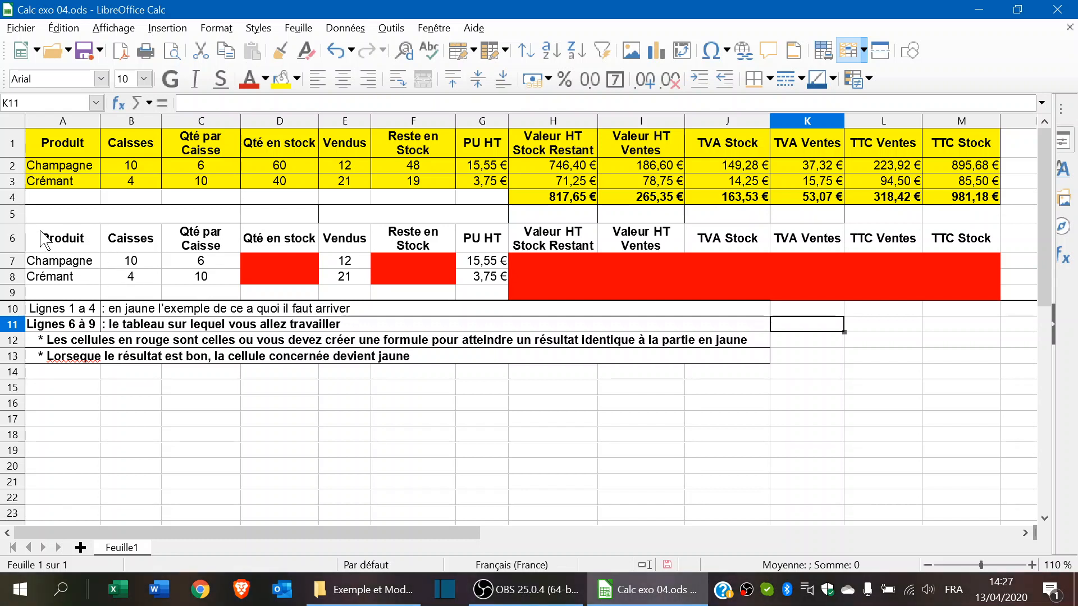
# - Apply the All Borders preset to the exercise table A6:M9
pyautogui.moveTo(42, 233); pyautogui.dragTo(978, 290)
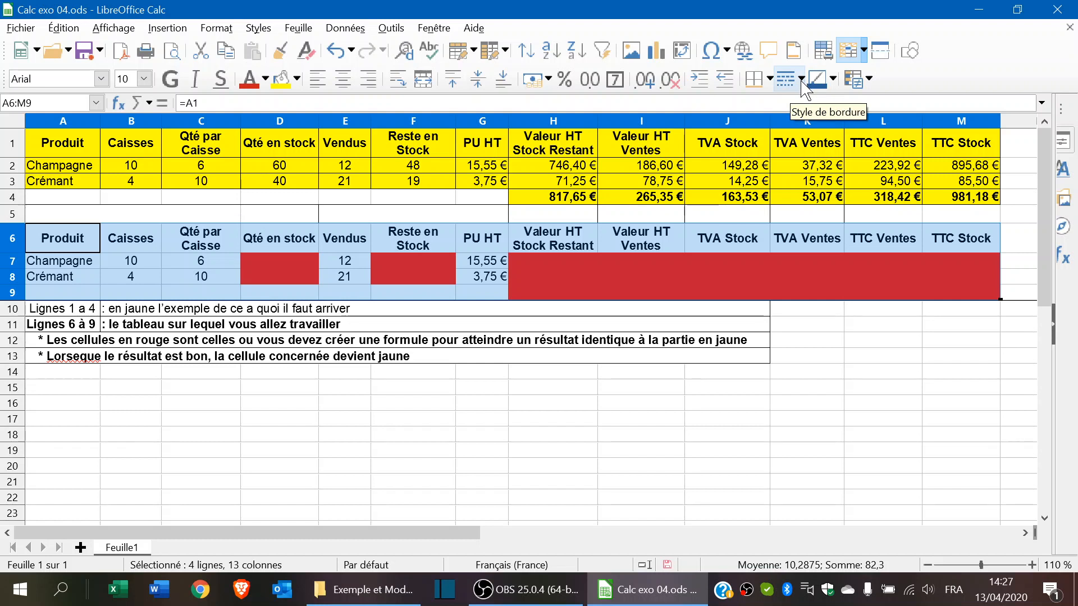
pyautogui.click(771, 79)
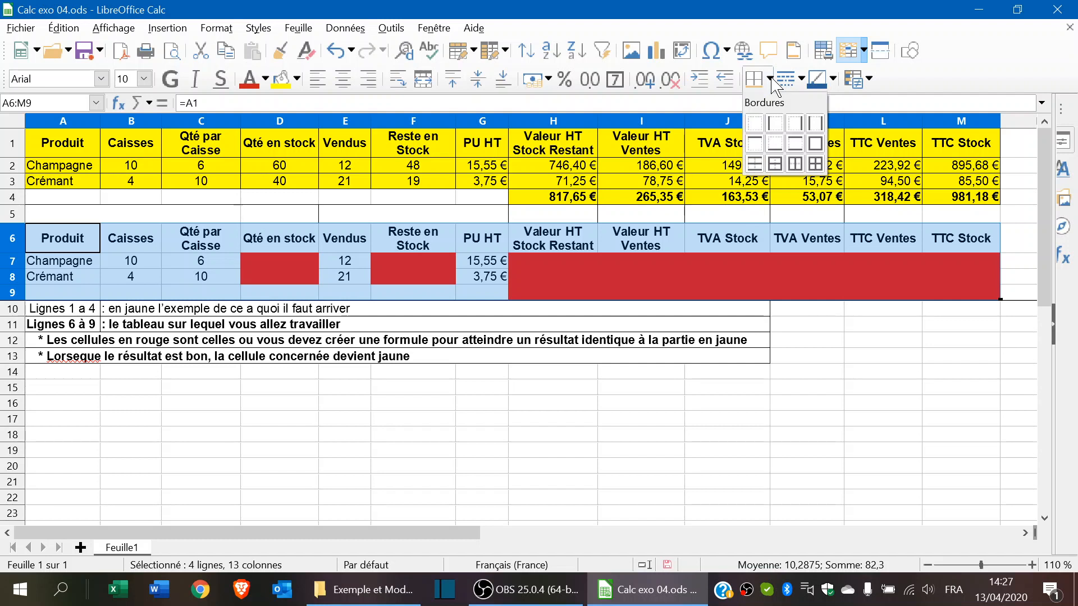
pyautogui.click(817, 165)
pyautogui.click(836, 324)
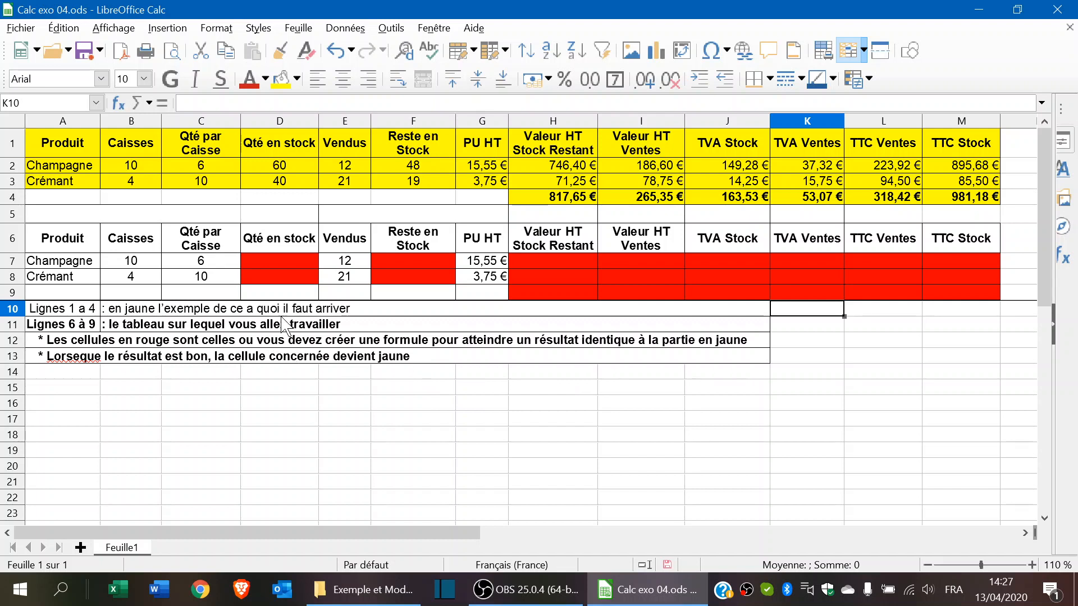
# - Enter =B7*C7 in D7 so Champagne's Qté en stock shows 60
pyautogui.click(284, 259)
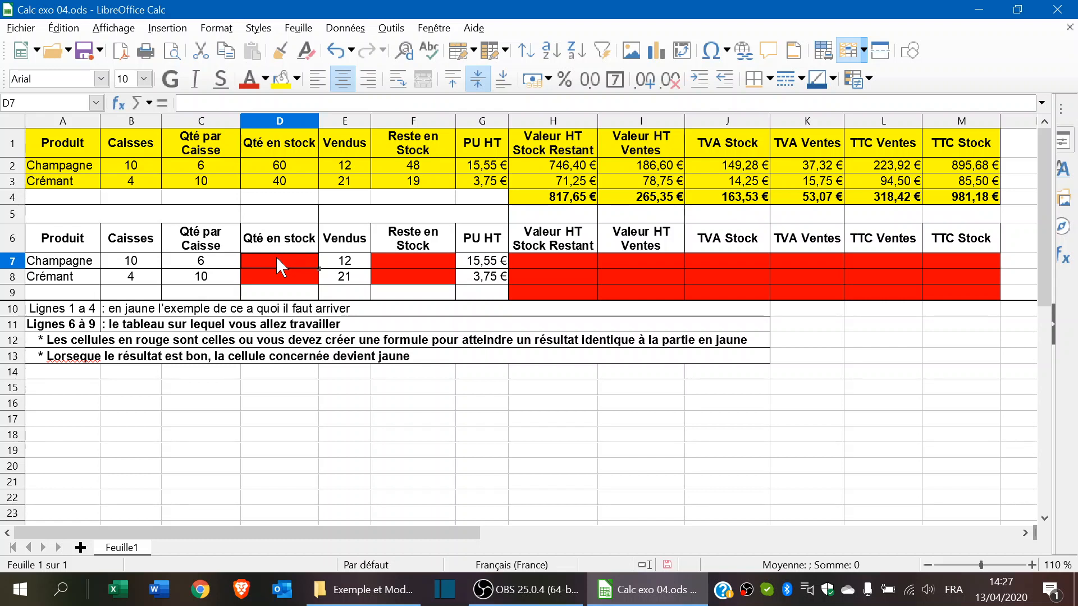
pyautogui.write('=')
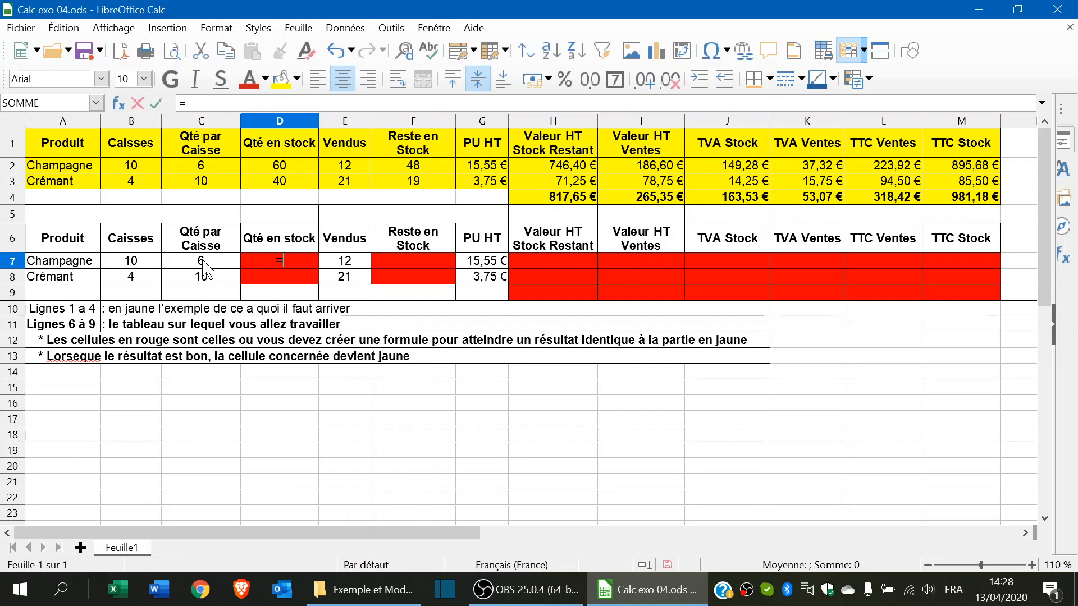
pyautogui.click(132, 266)
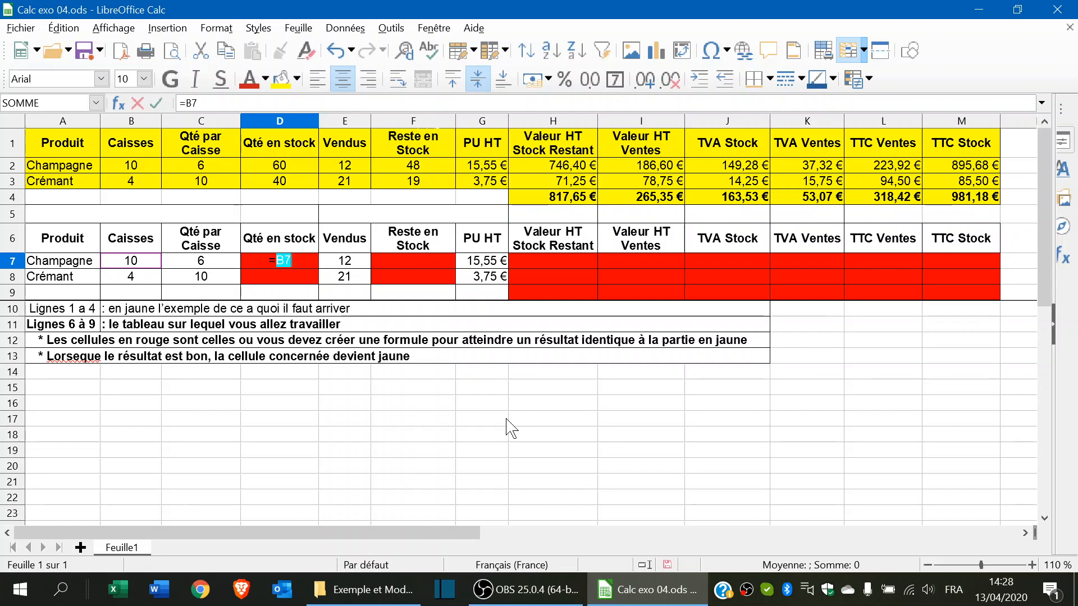
pyautogui.write('*')
pyautogui.click(210, 263)
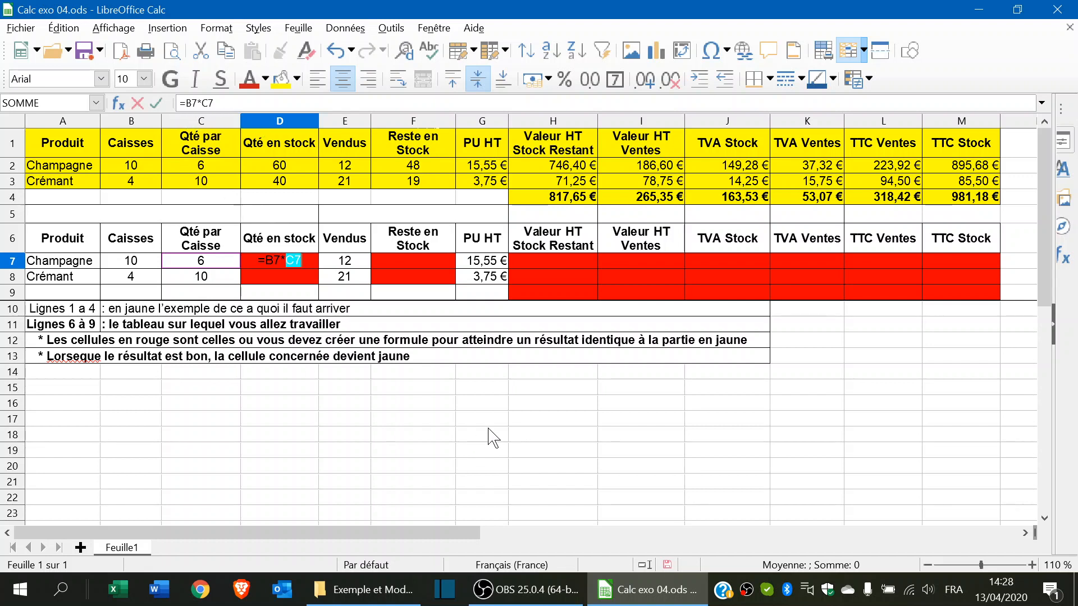
pyautogui.press('Return')
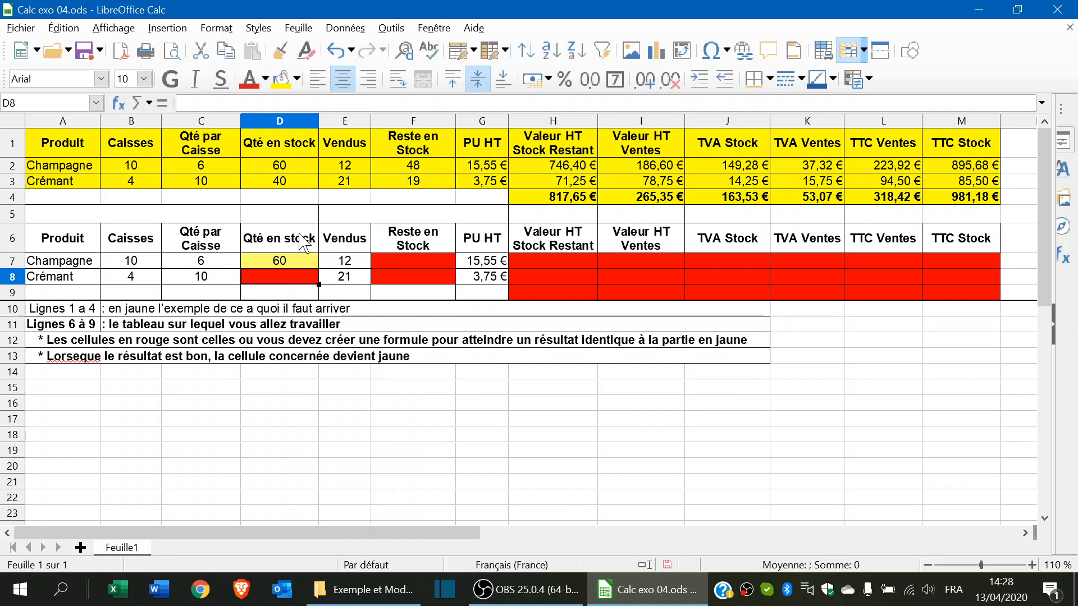
# - Fill the D7 formula down to D8, giving 40 for Crémant, and verify both formulas
pyautogui.click(295, 261)
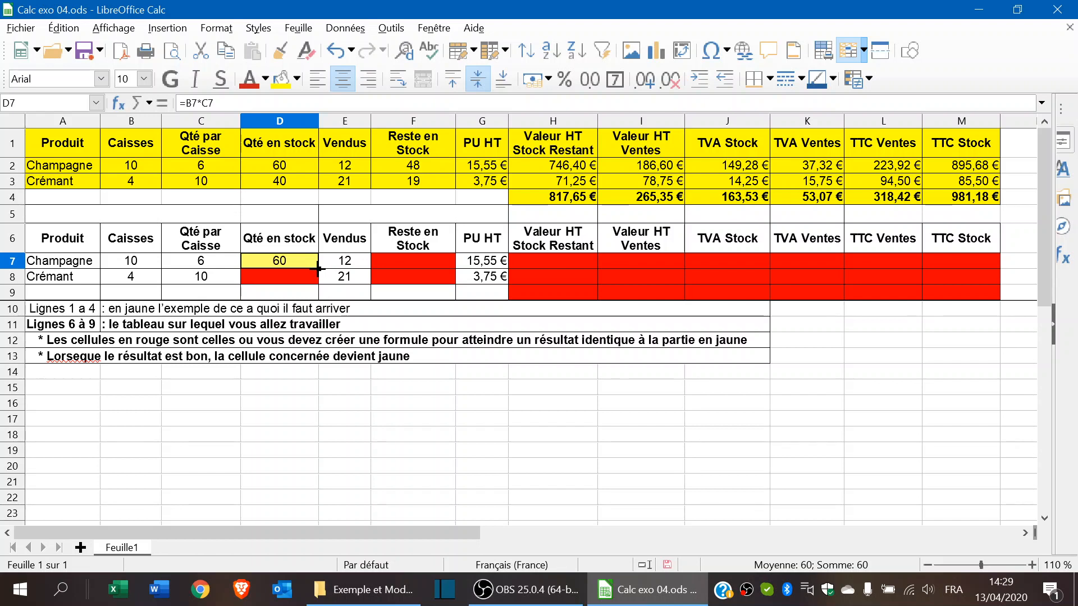
pyautogui.moveTo(318, 269); pyautogui.dragTo(316, 284)
pyautogui.moveTo(316, 285); pyautogui.dragTo(316, 285)
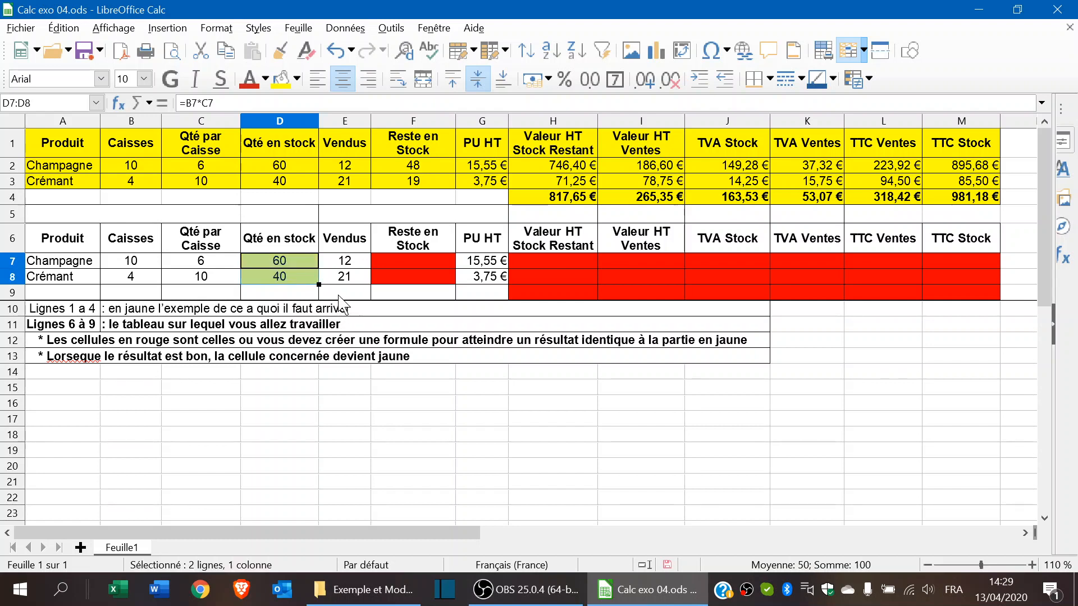
pyautogui.click(340, 293)
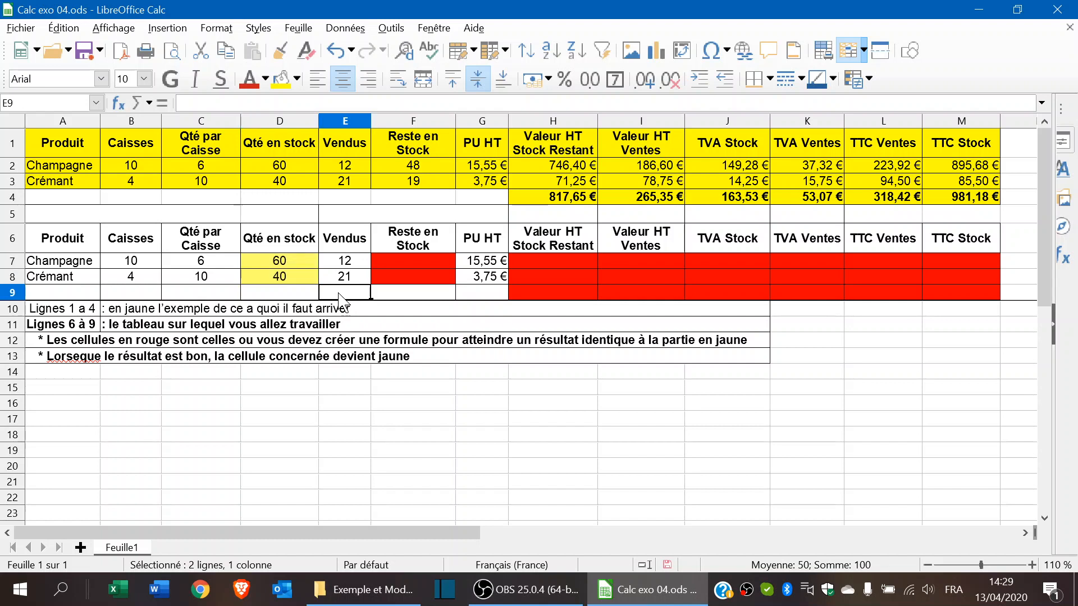
pyautogui.click(291, 276)
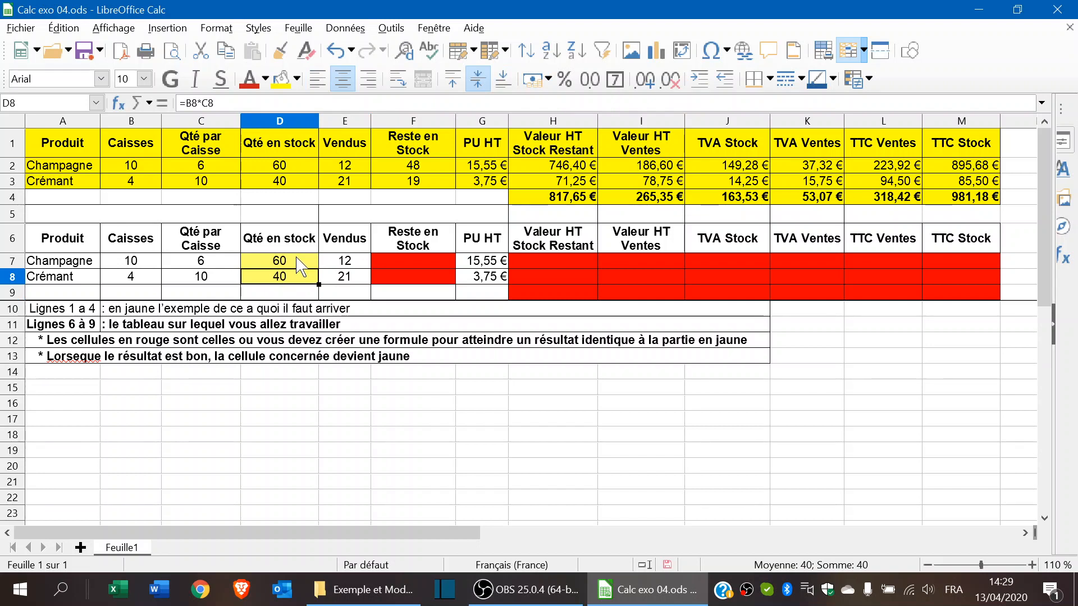
pyautogui.click(293, 262)
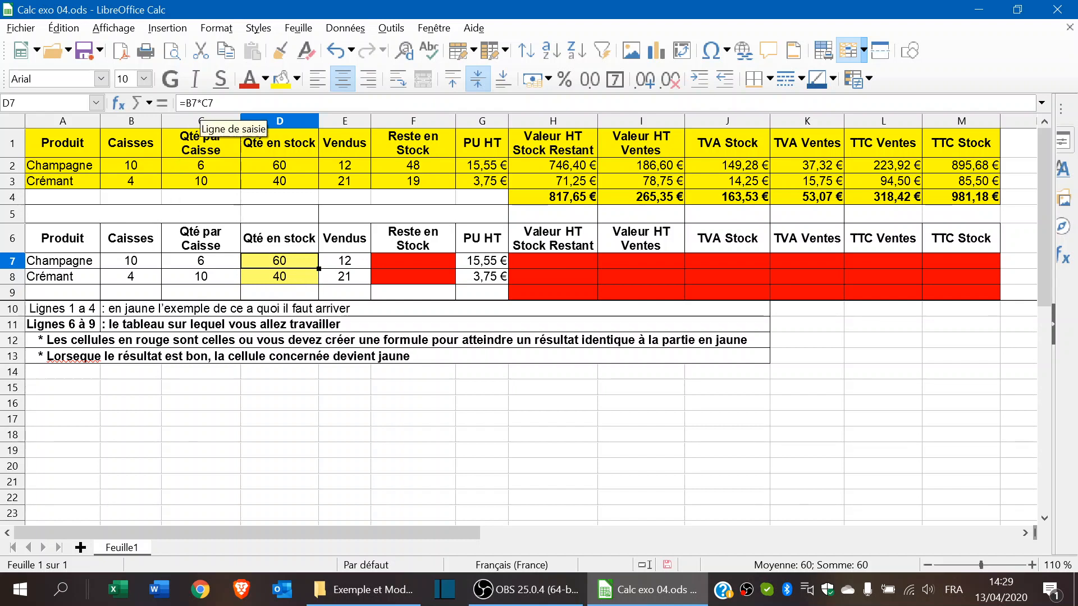
pyautogui.click(278, 283)
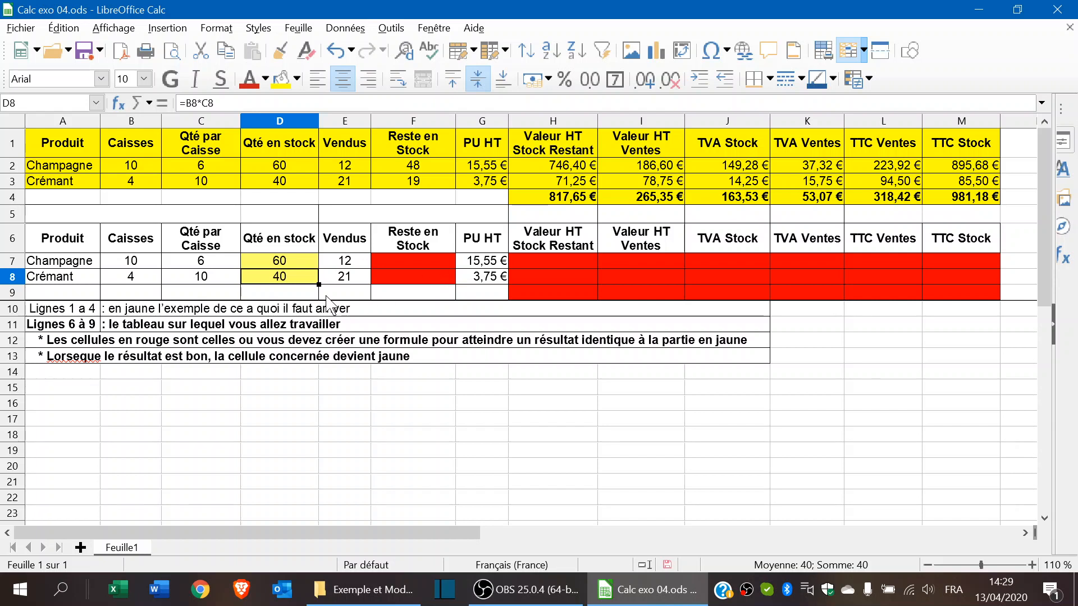
# - Enter =D7-E7 in F7 so Champagne's Reste en Stock shows 48
pyautogui.click(415, 264)
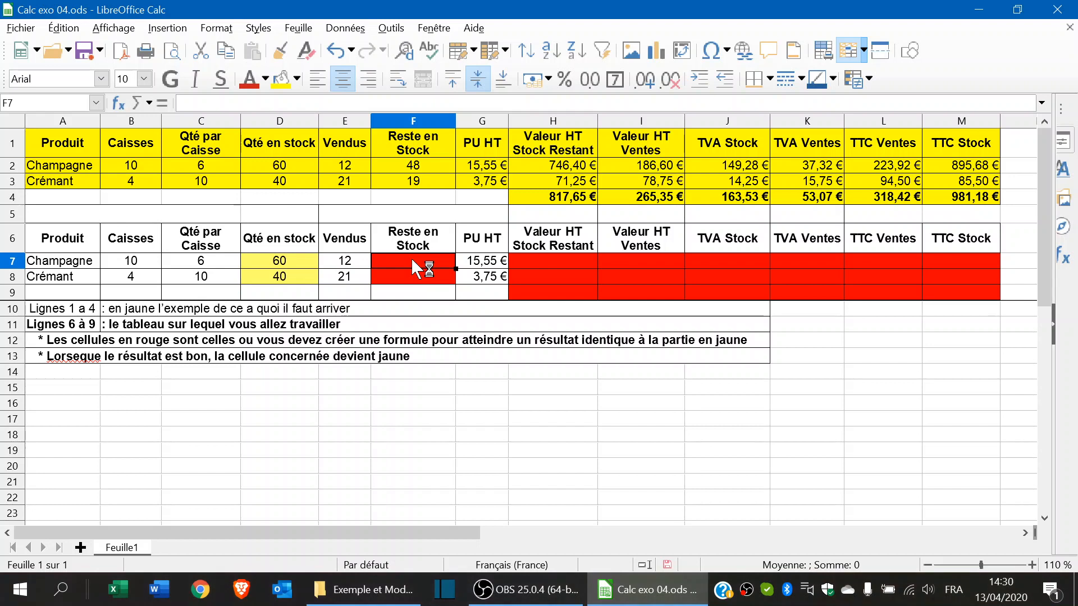
pyautogui.write('=')
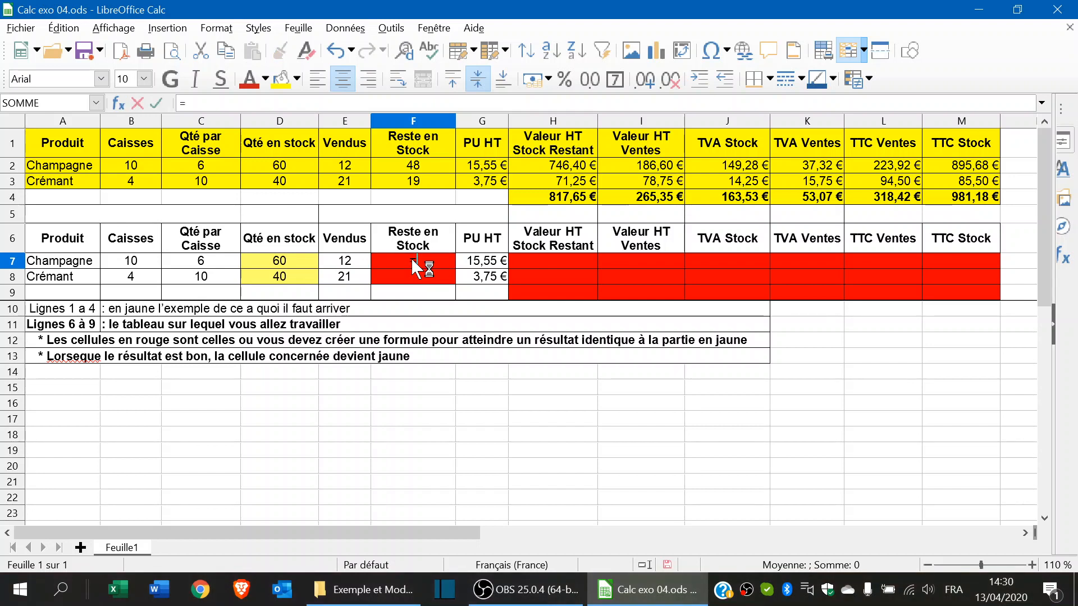
pyautogui.click(286, 264)
pyautogui.write('-')
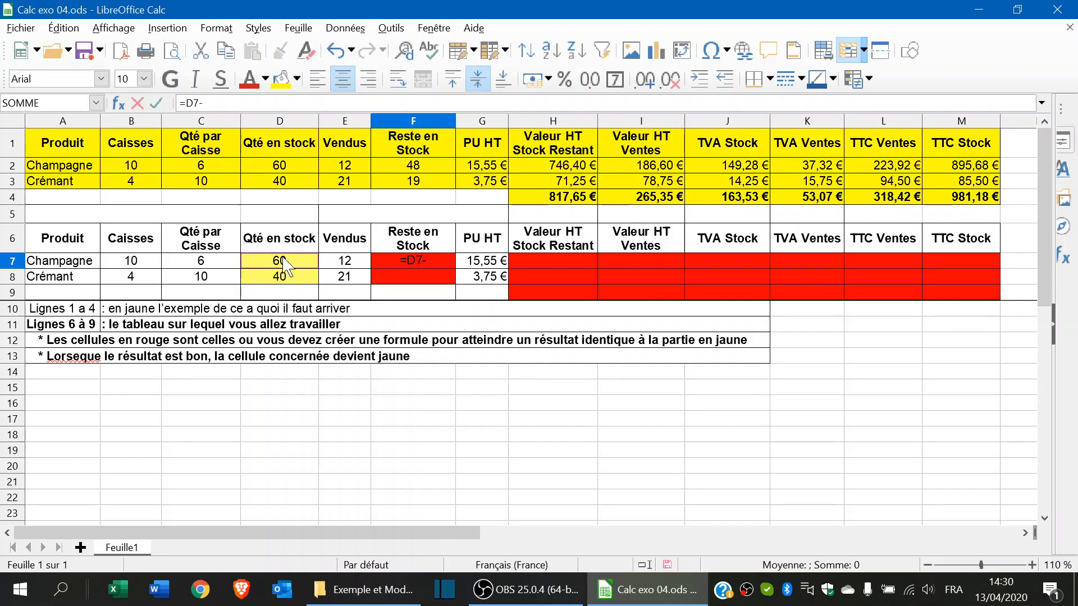
pyautogui.click(345, 262)
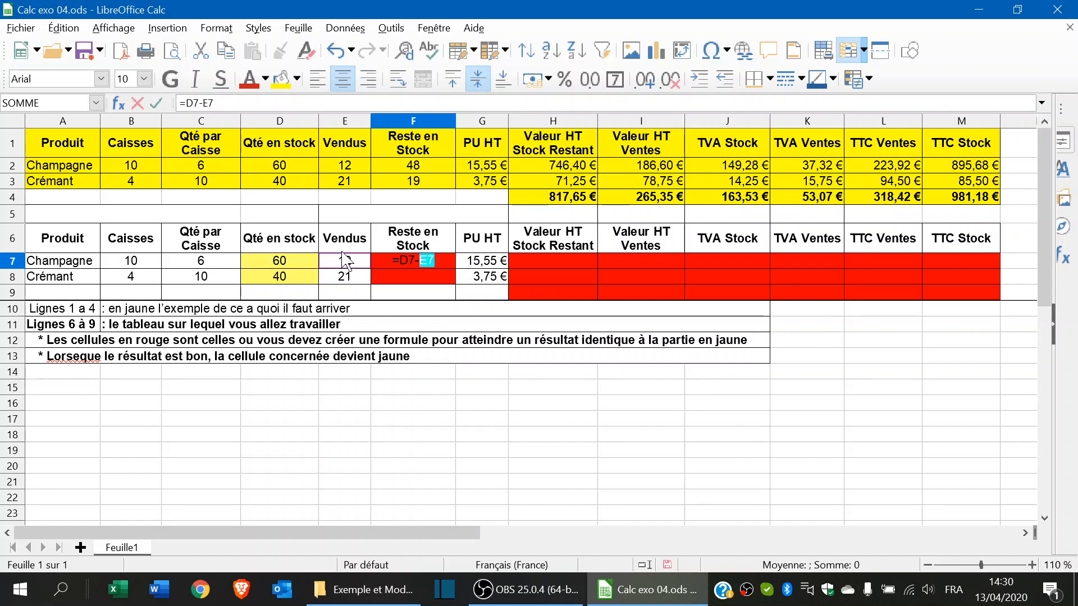
pyautogui.press('Return')
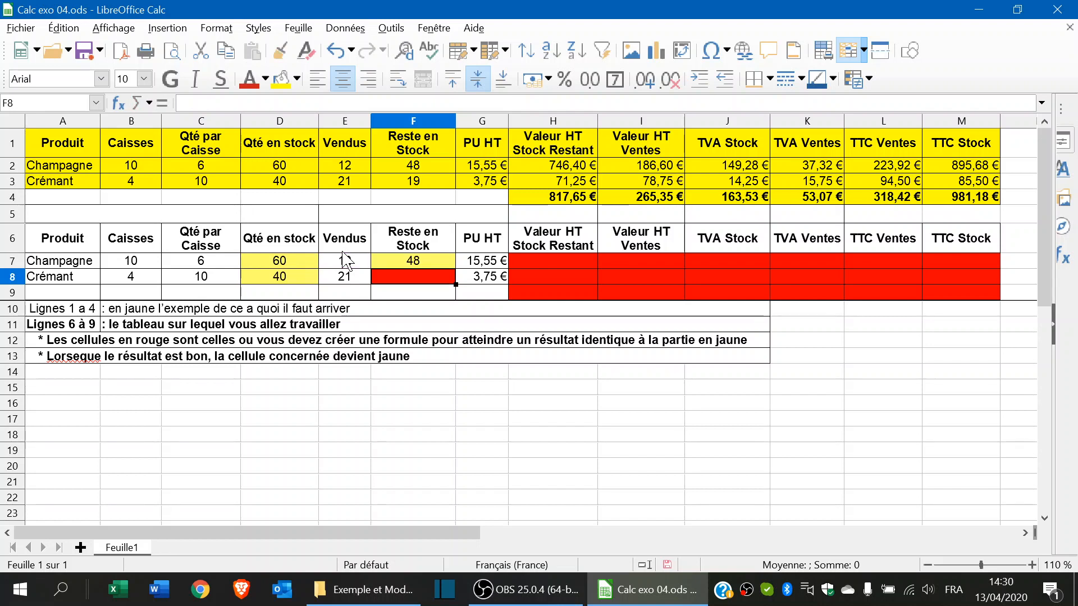
# - Copy the F7 formula down to F8, showing 19 for Crémant
pyautogui.click(443, 257)
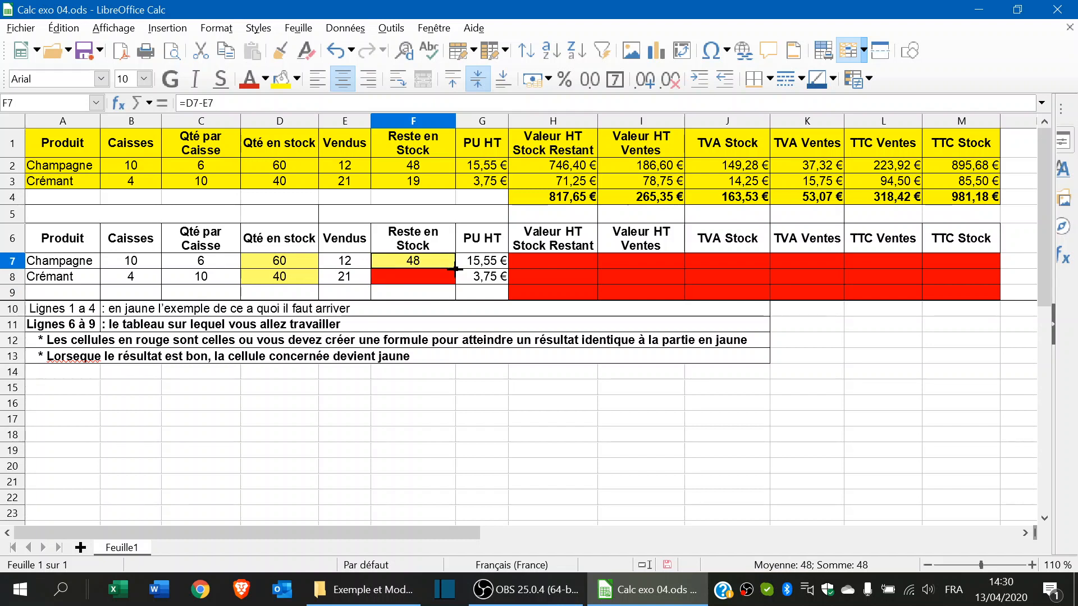
pyautogui.moveTo(455, 269); pyautogui.dragTo(455, 285)
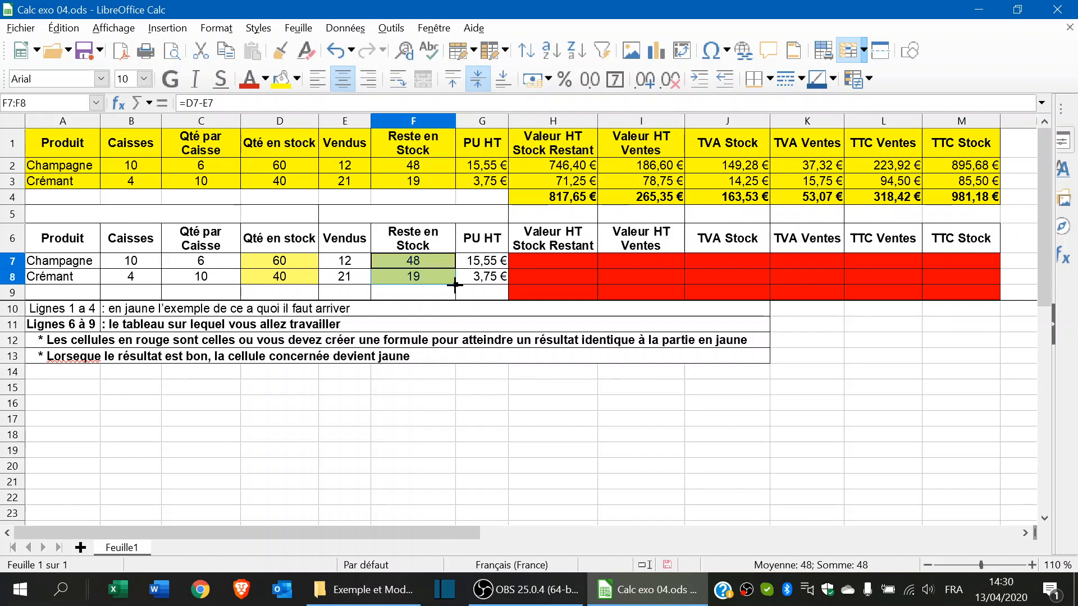
pyautogui.click(440, 314)
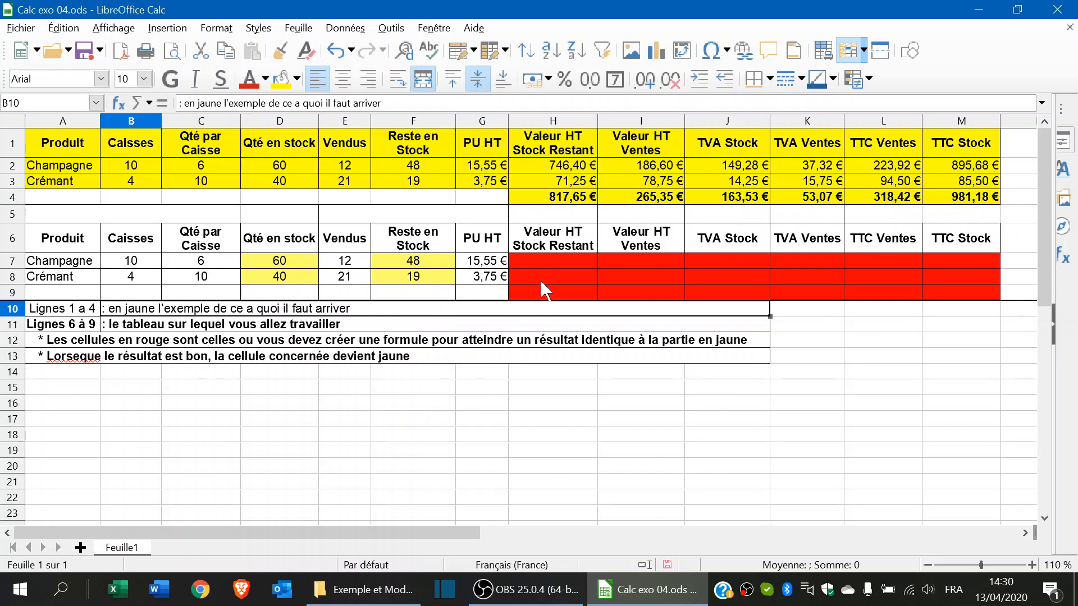
# - Enter =F7*G7 in H7, giving a stock value of 746,40 €
pyautogui.click(550, 259)
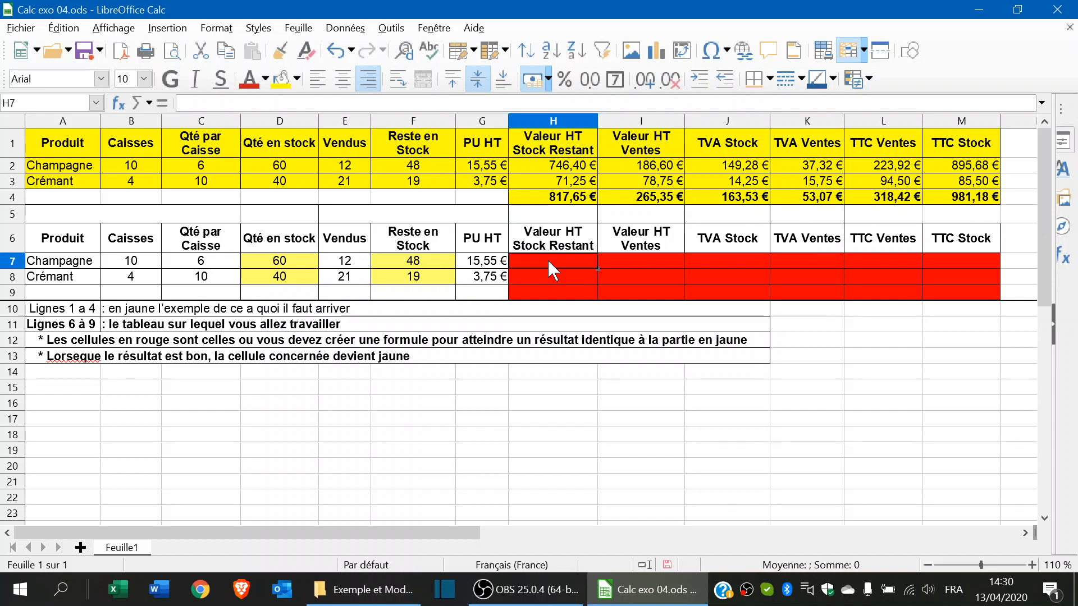
pyautogui.write('=')
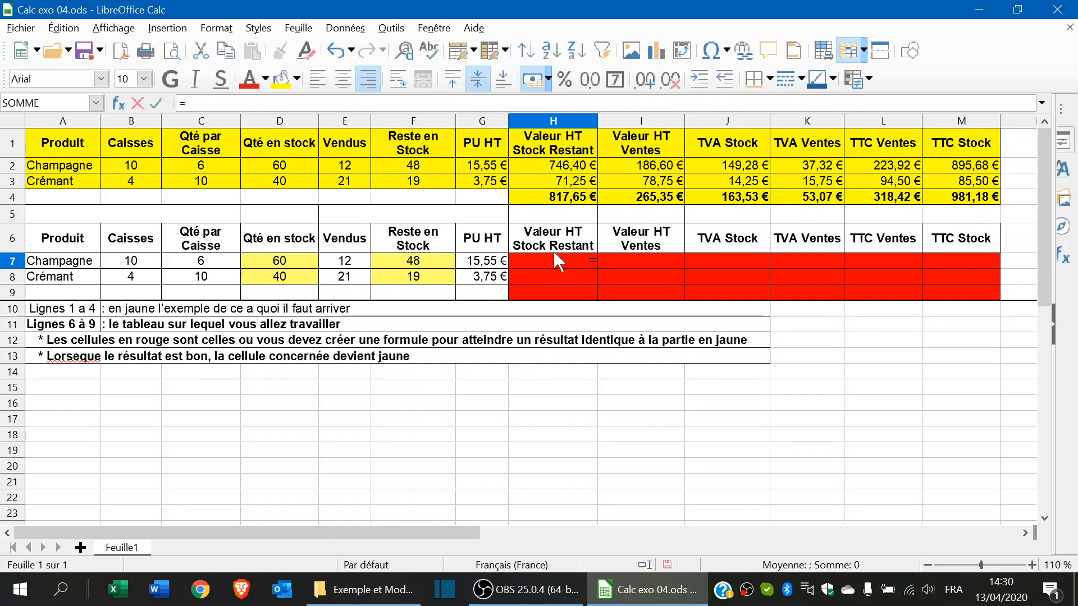
pyautogui.click(424, 260)
pyautogui.write('*')
pyautogui.click(493, 263)
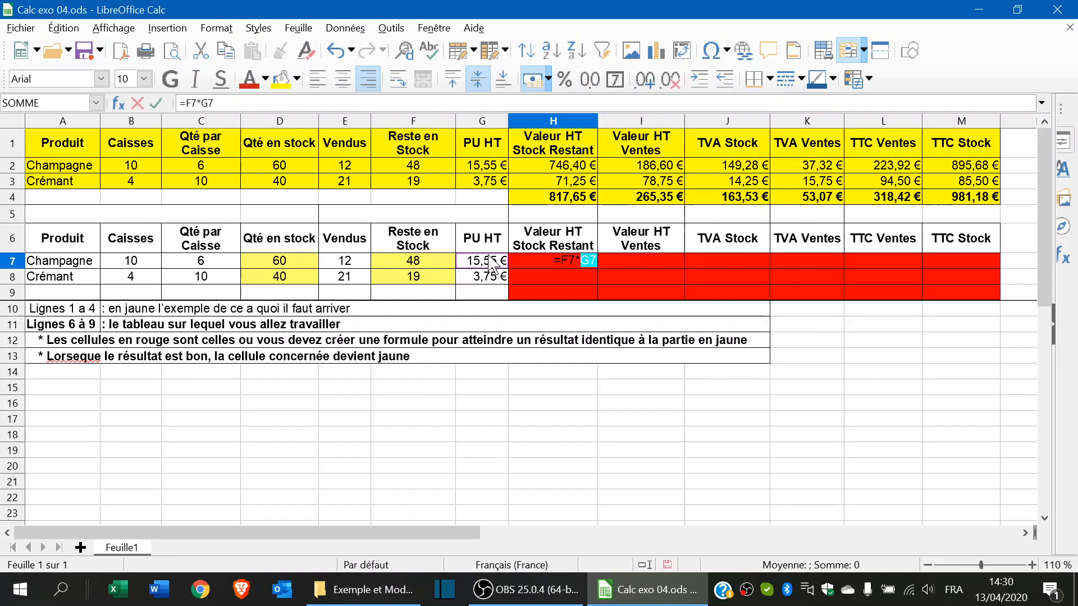
pyautogui.press('Return')
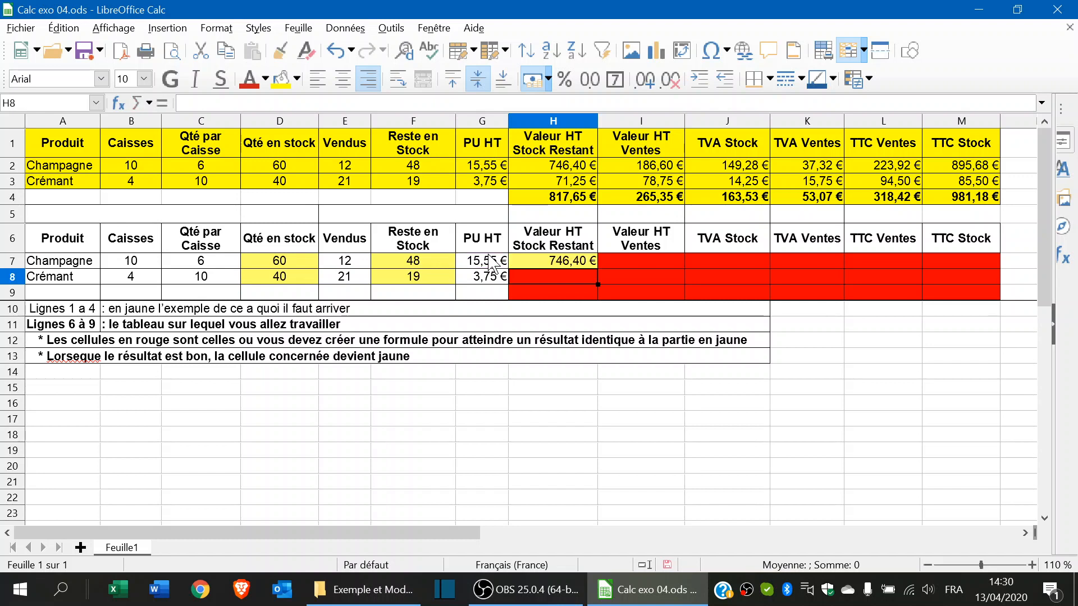
# - Copy the H7 formula down to H8, showing 71,25 € for Crémant
pyautogui.click(564, 261)
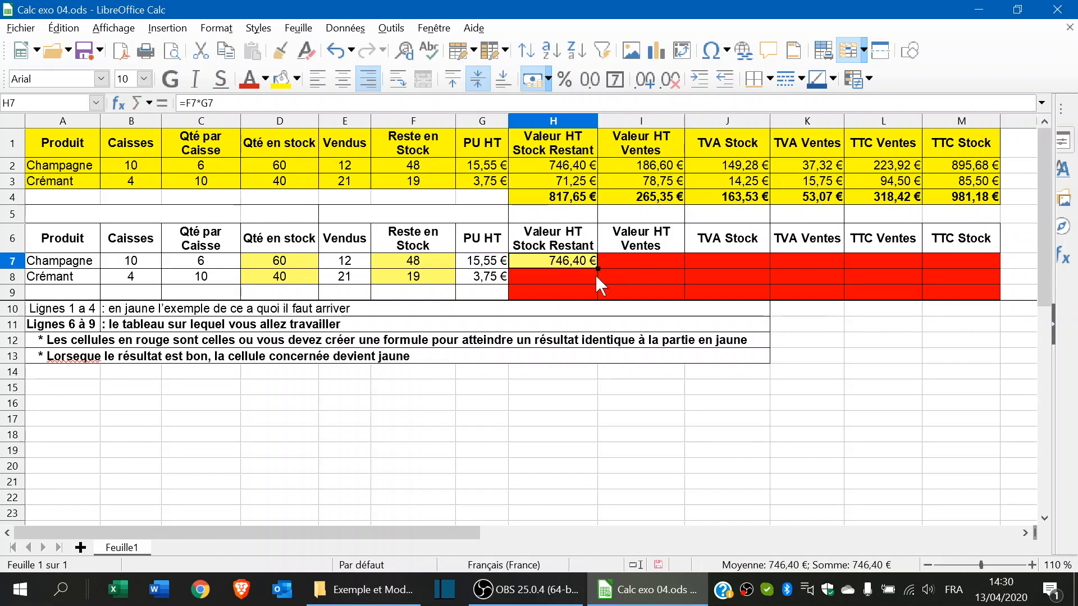
pyautogui.moveTo(598, 270); pyautogui.dragTo(598, 284)
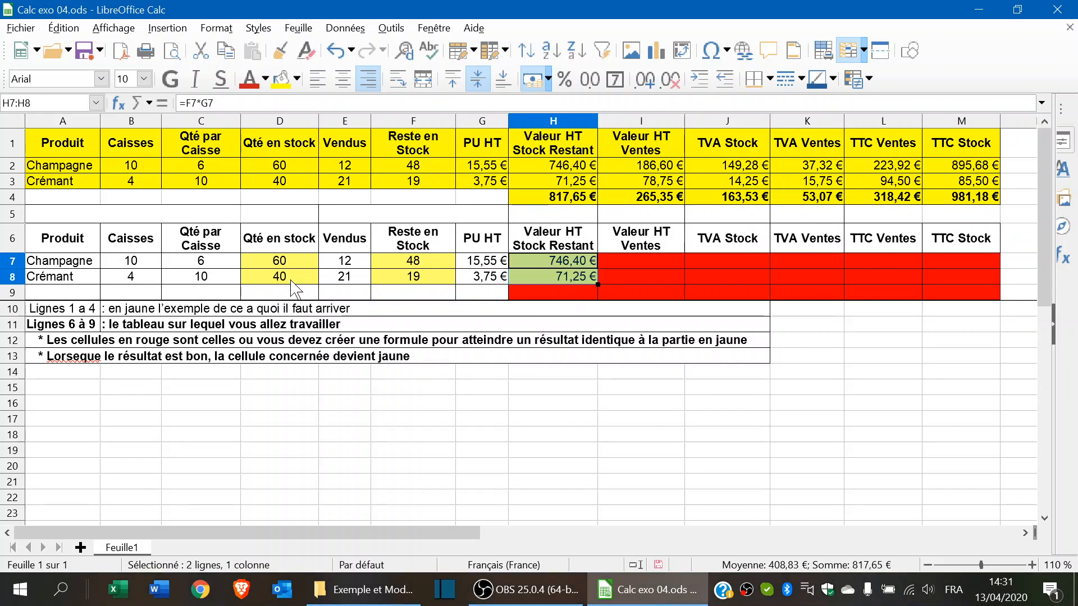
pyautogui.click(561, 296)
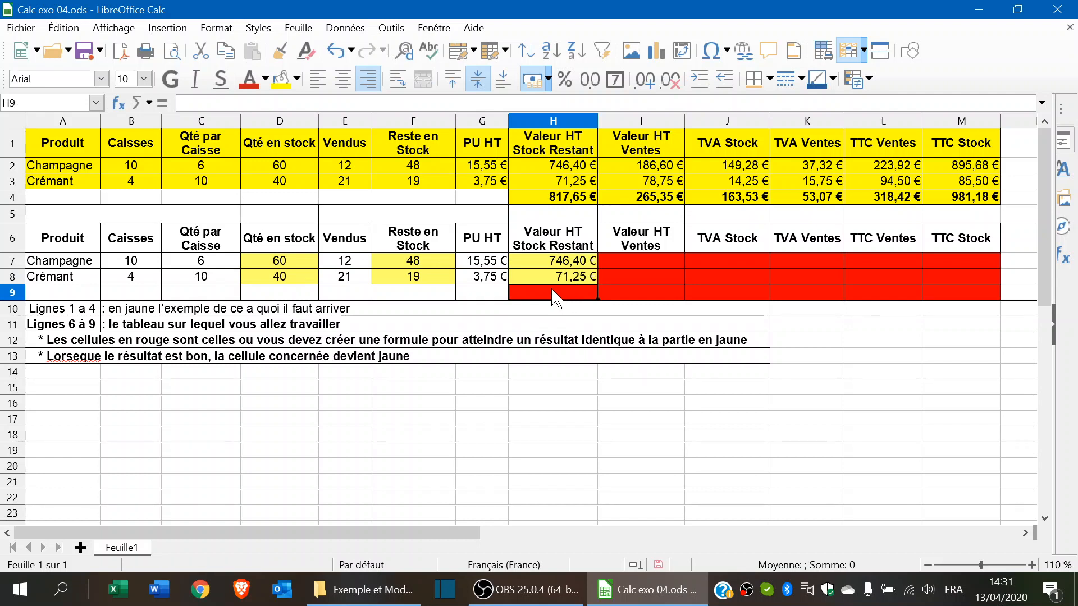
# - Enter =H7+H8 in H9 to total the stock value at 817,65 €
pyautogui.write('=')
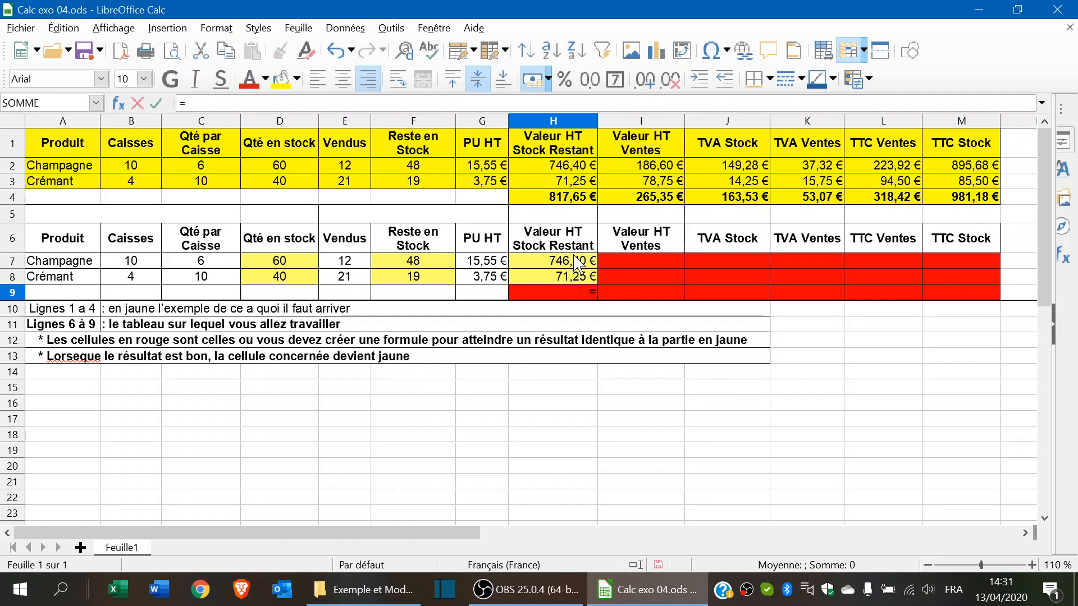
pyautogui.click(577, 262)
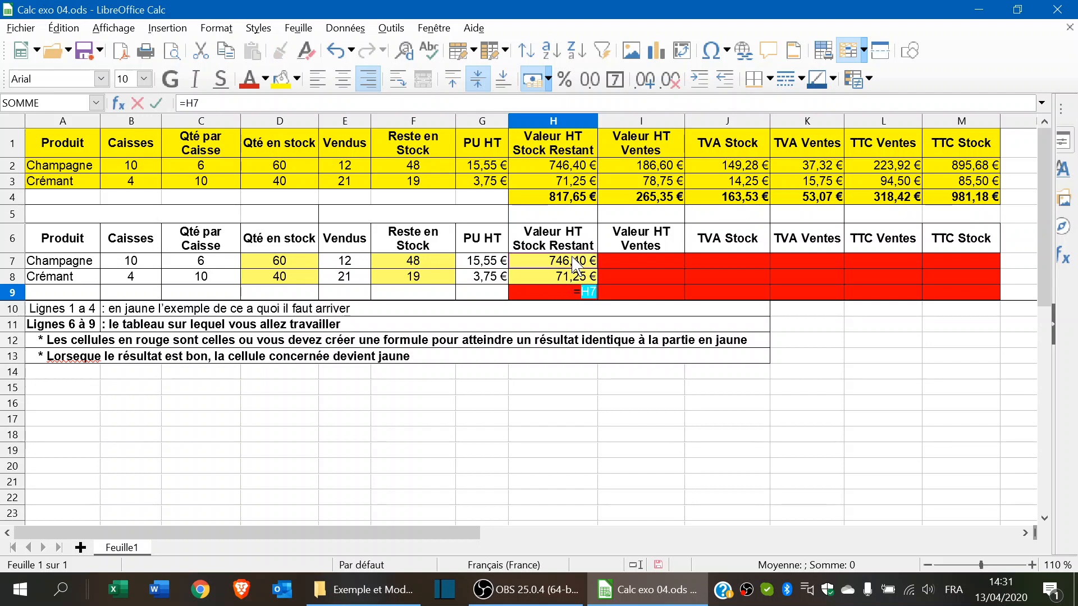
pyautogui.write('+')
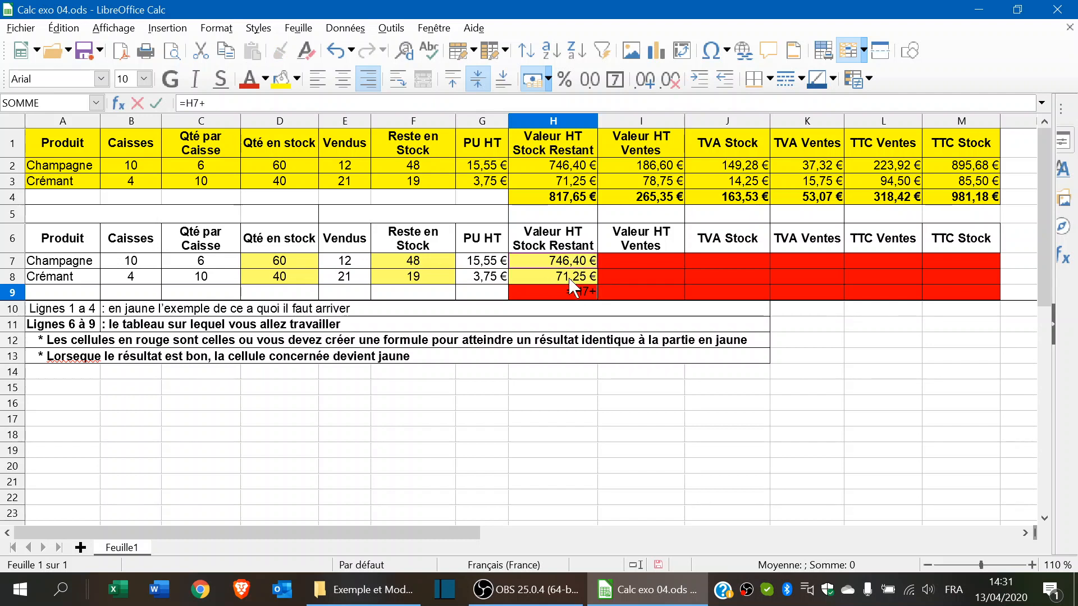
pyautogui.click(570, 278)
pyautogui.press('Return')
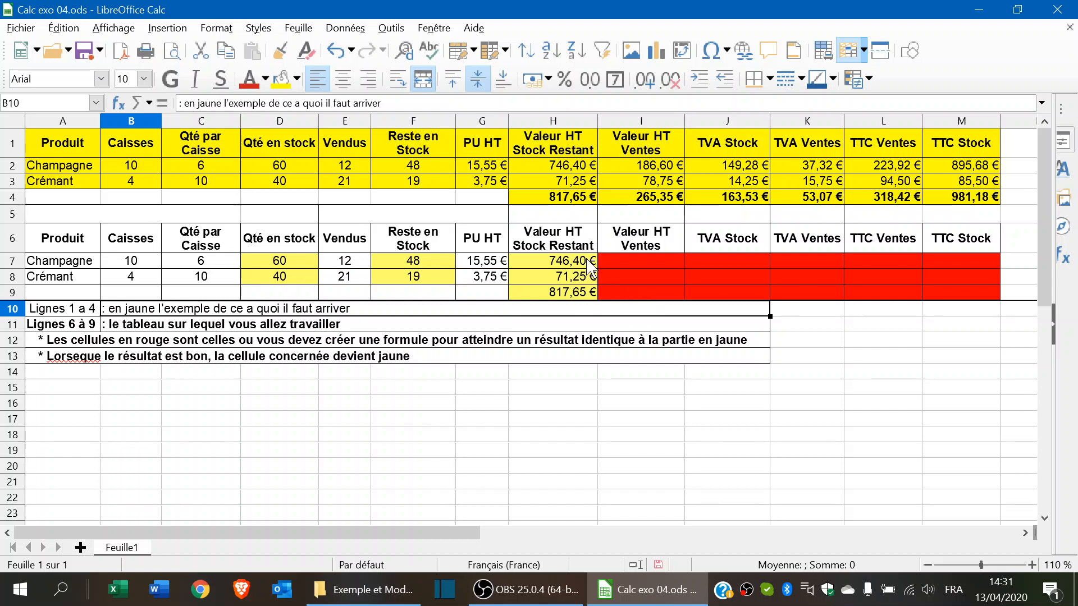
pyautogui.click(634, 260)
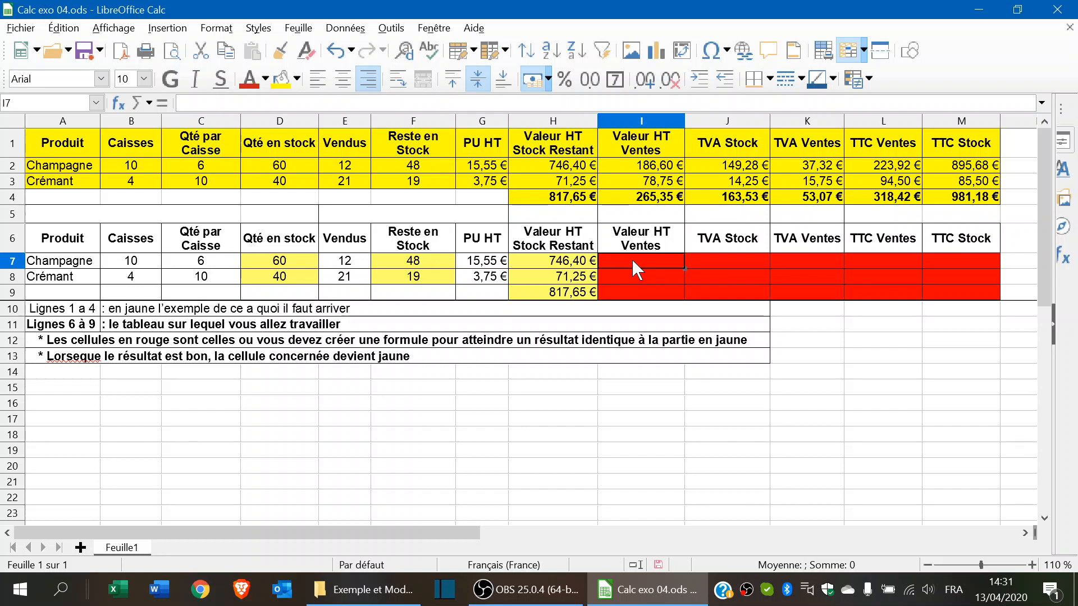
# - Enter =E7*G7 in I7 for Champagne's sales value of 186,60 €
pyautogui.write('=')
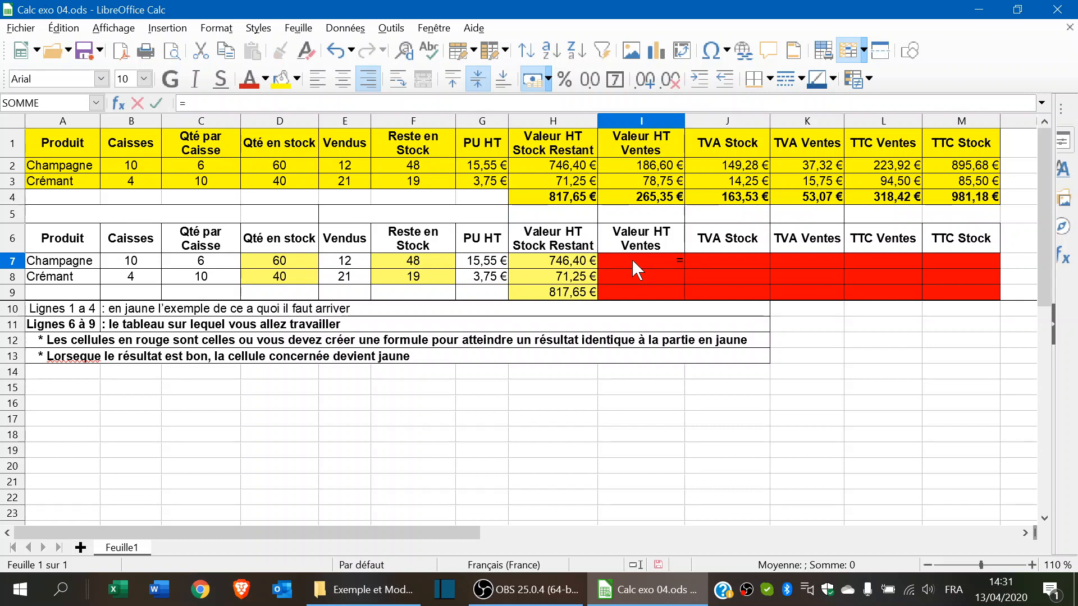
pyautogui.click(347, 260)
pyautogui.write('*')
pyautogui.click(482, 263)
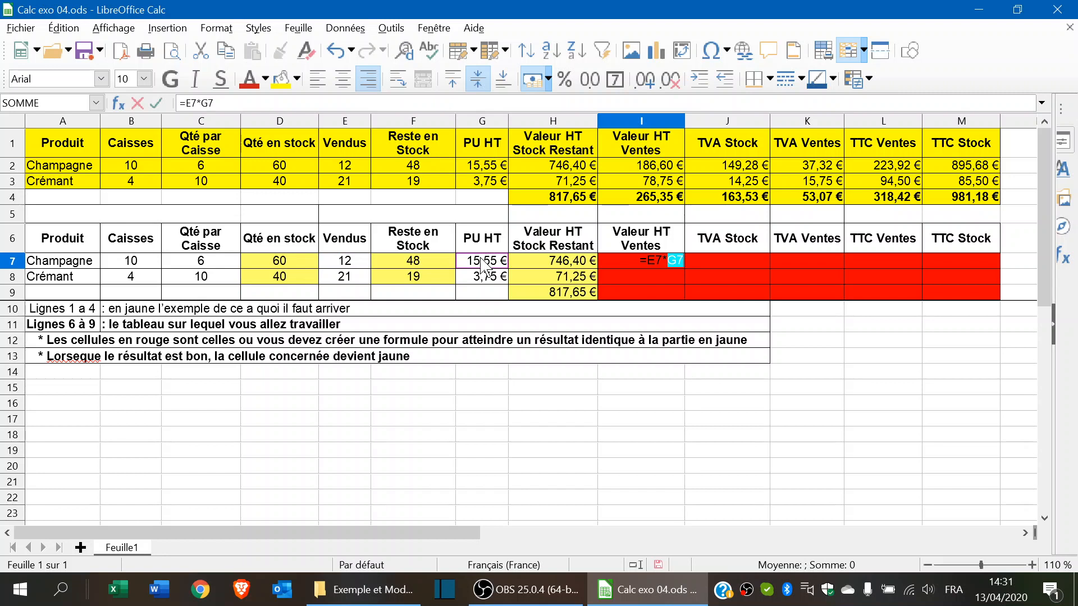
pyautogui.press('Return')
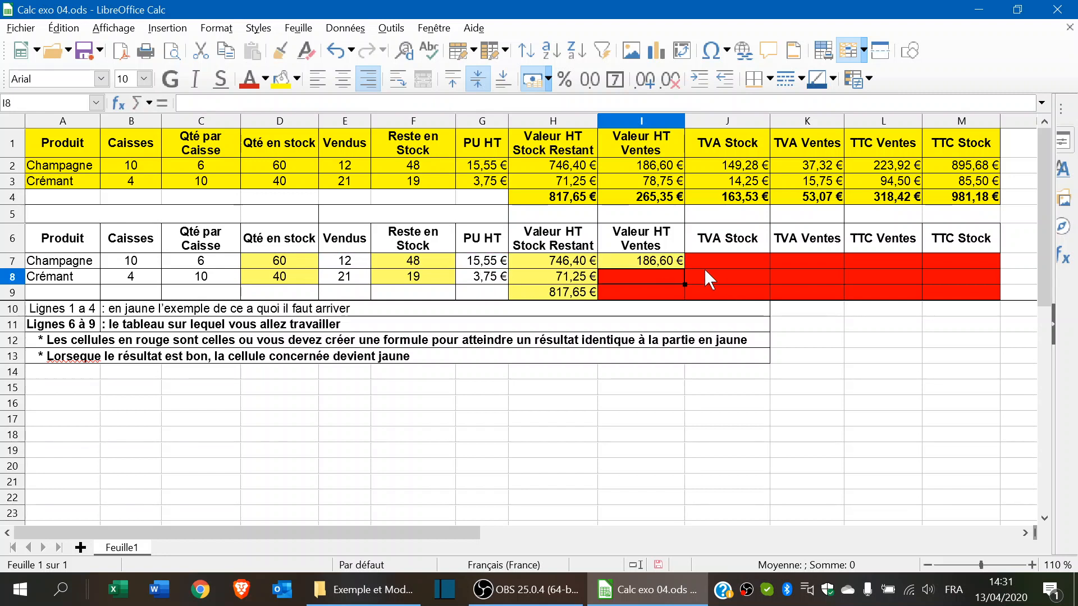
pyautogui.click(707, 264)
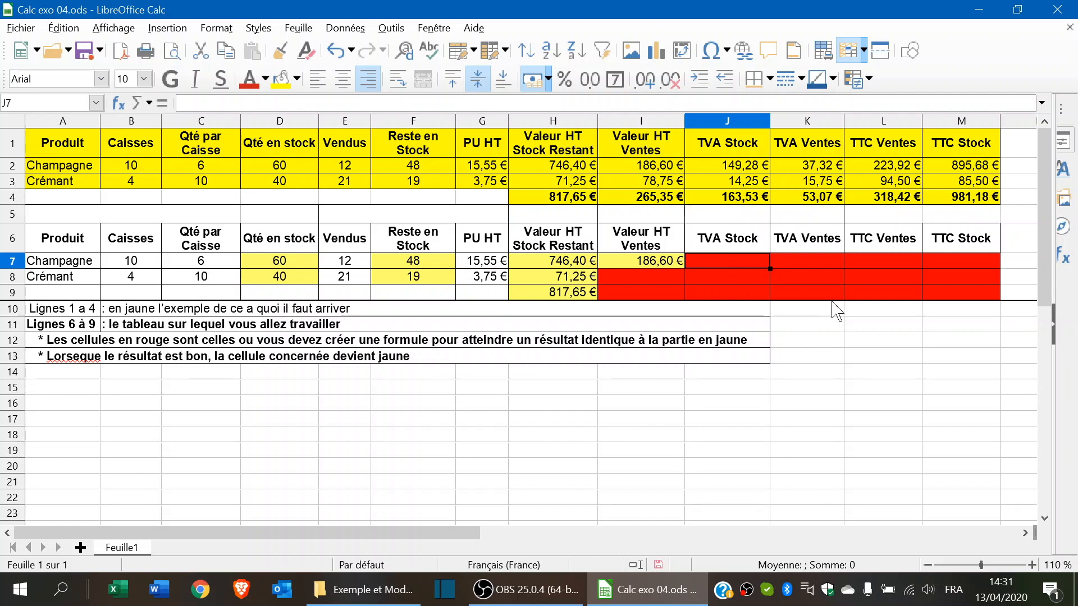
# - Enter =H7*20% in J7 for Champagne's stock VAT of 149,28 €
pyautogui.write('=')
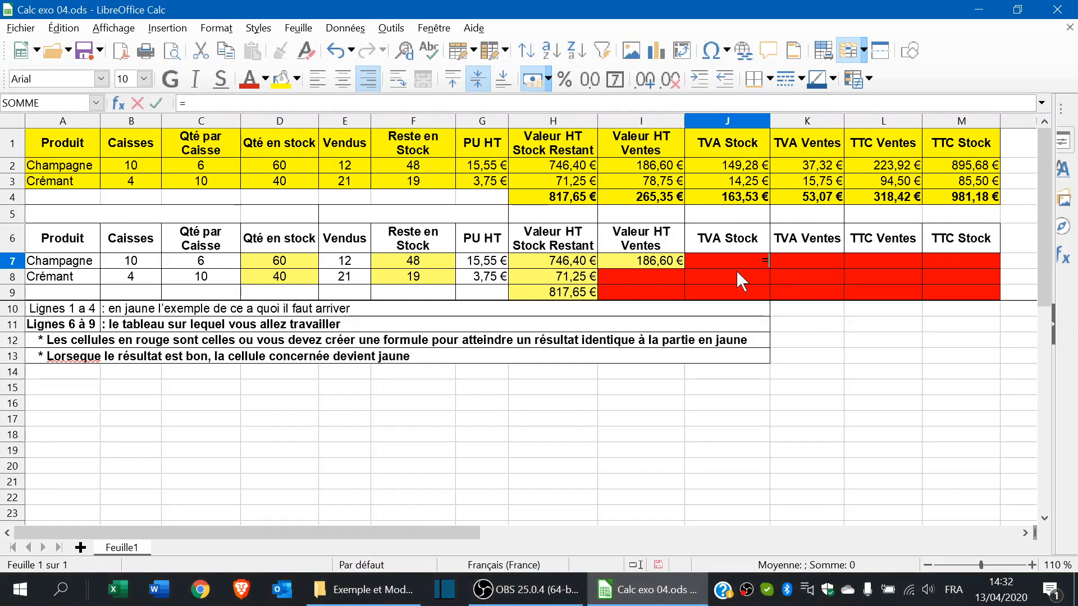
pyautogui.click(576, 264)
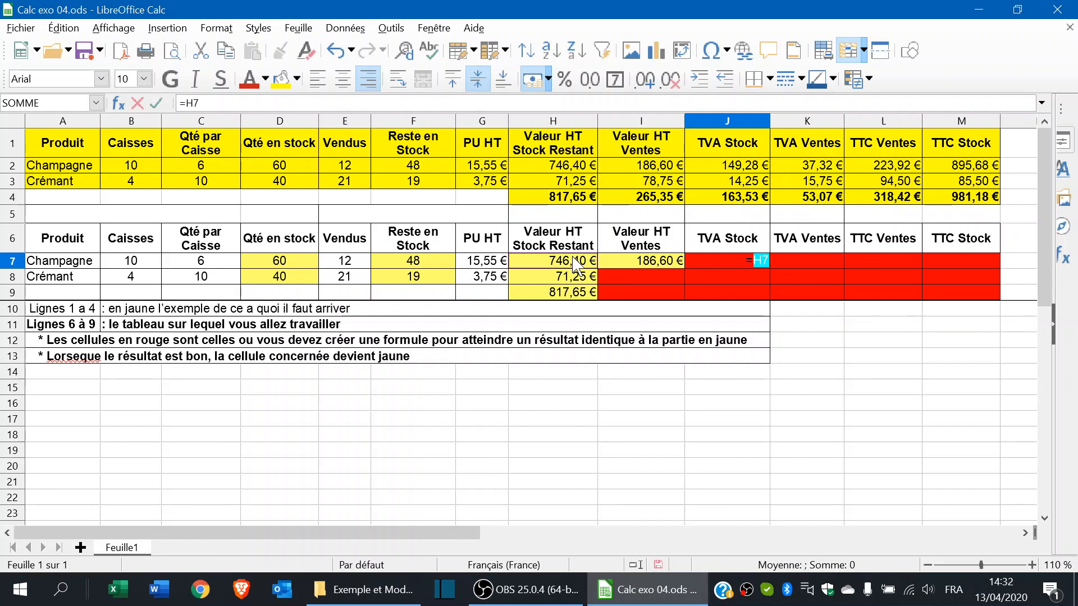
pyautogui.write('*20%')
pyautogui.press('Return')
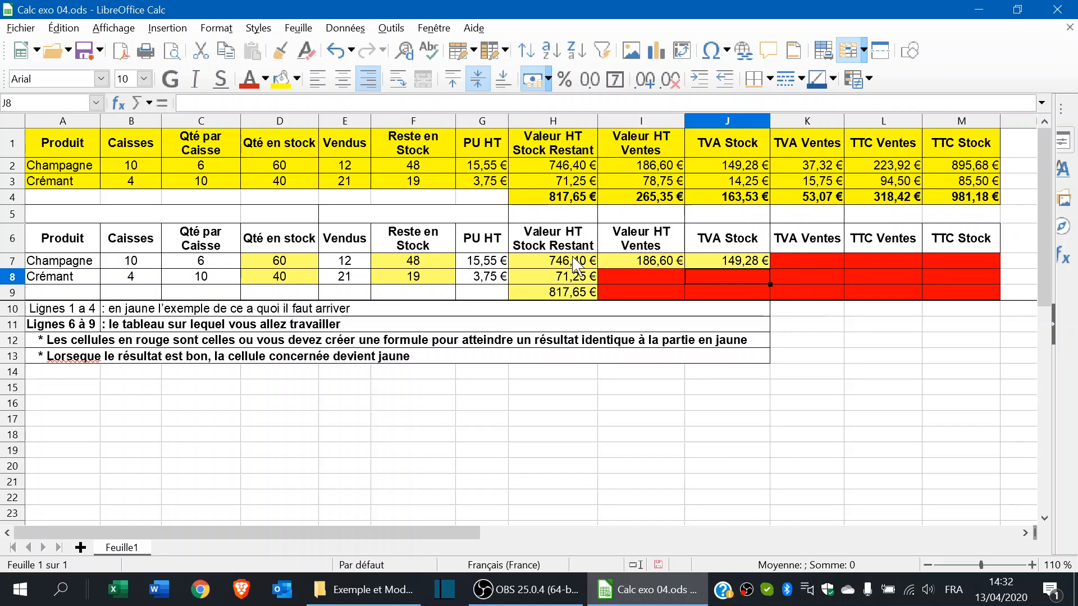
pyautogui.click(806, 261)
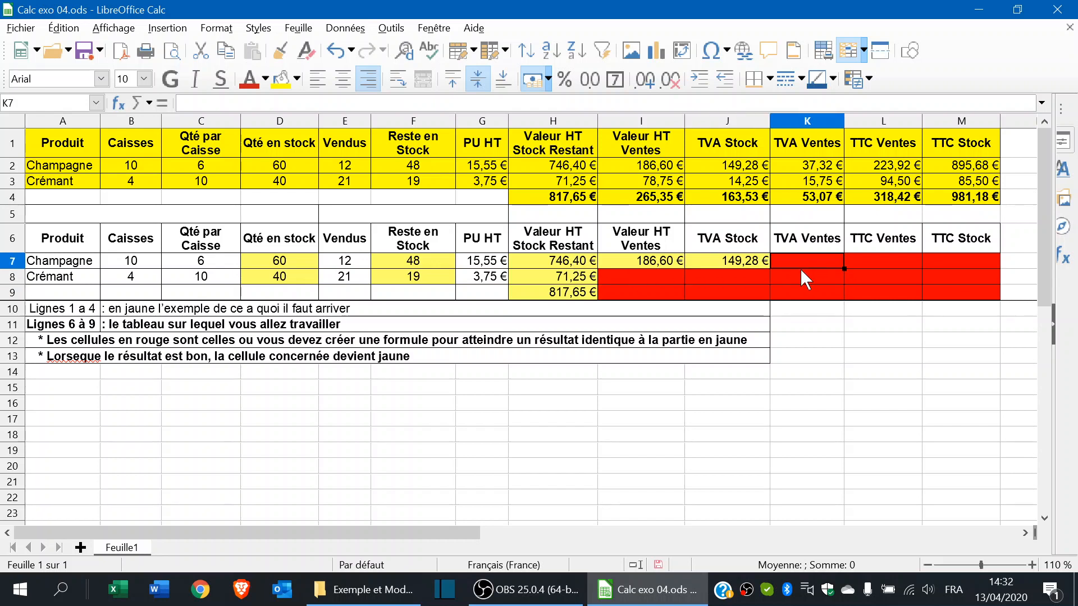
# - Enter =I7*20% in K7 for Champagne's sales VAT of 37,32 €
pyautogui.write('=')
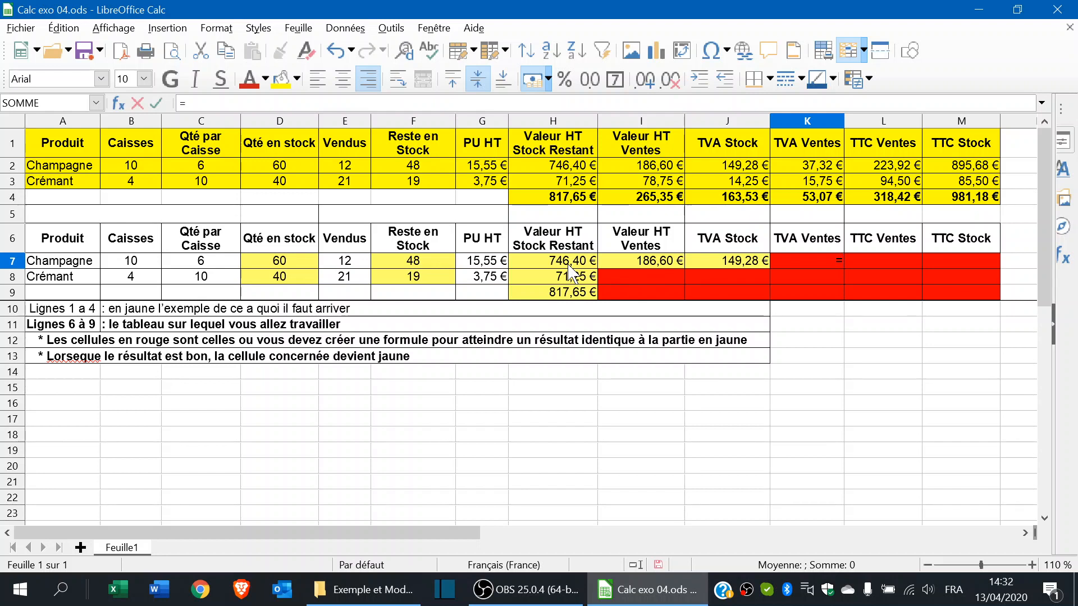
pyautogui.click(643, 269)
pyautogui.write('*20%')
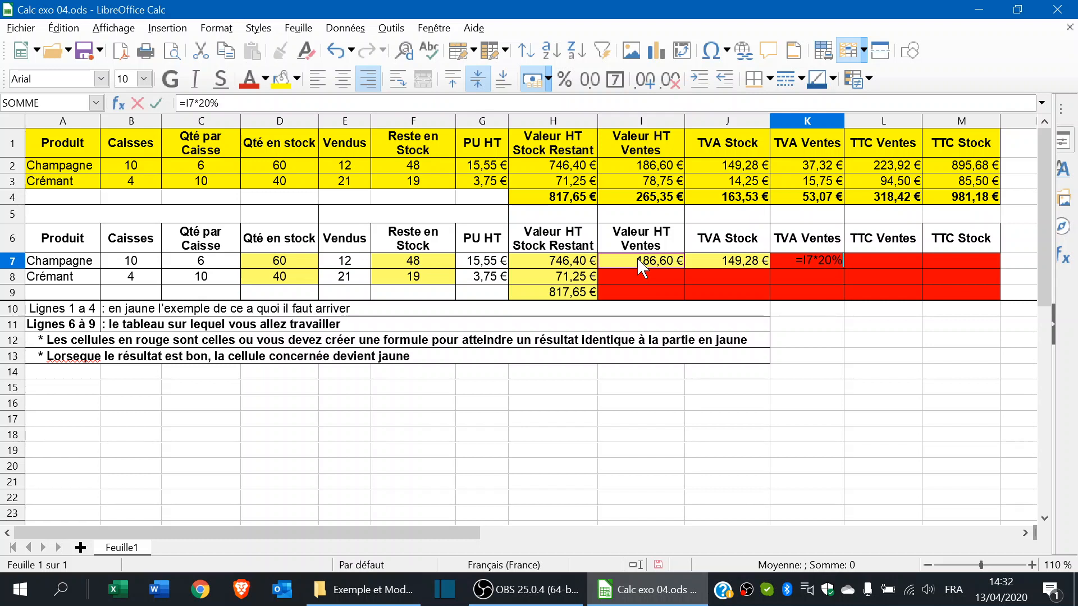
pyautogui.press('Return')
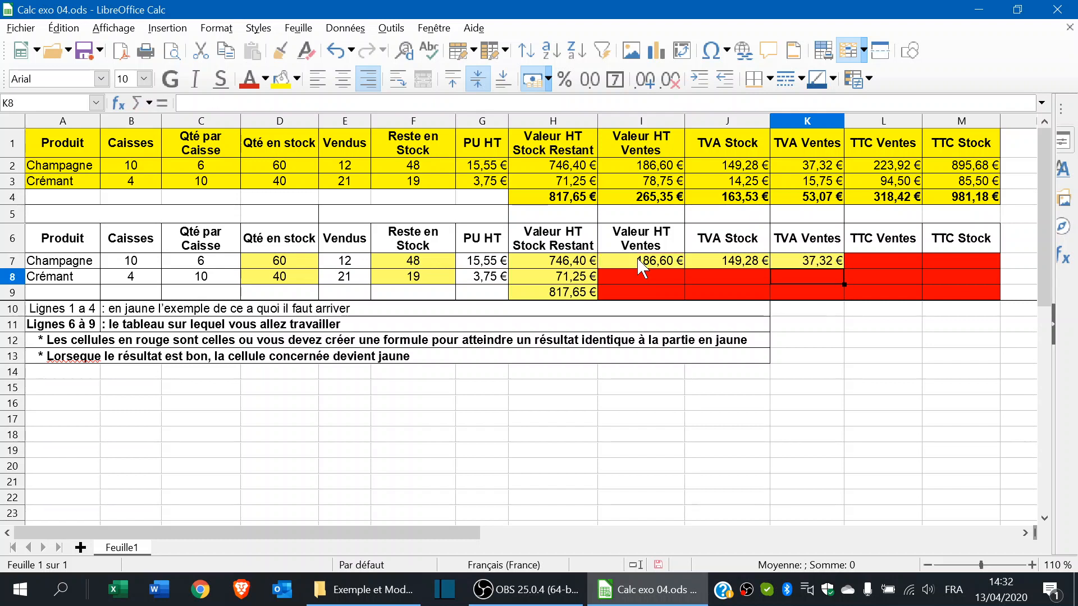
# - Enter =I7+K7 in L7 for Champagne's TTC sales of 223,92 €
pyautogui.click(897, 259)
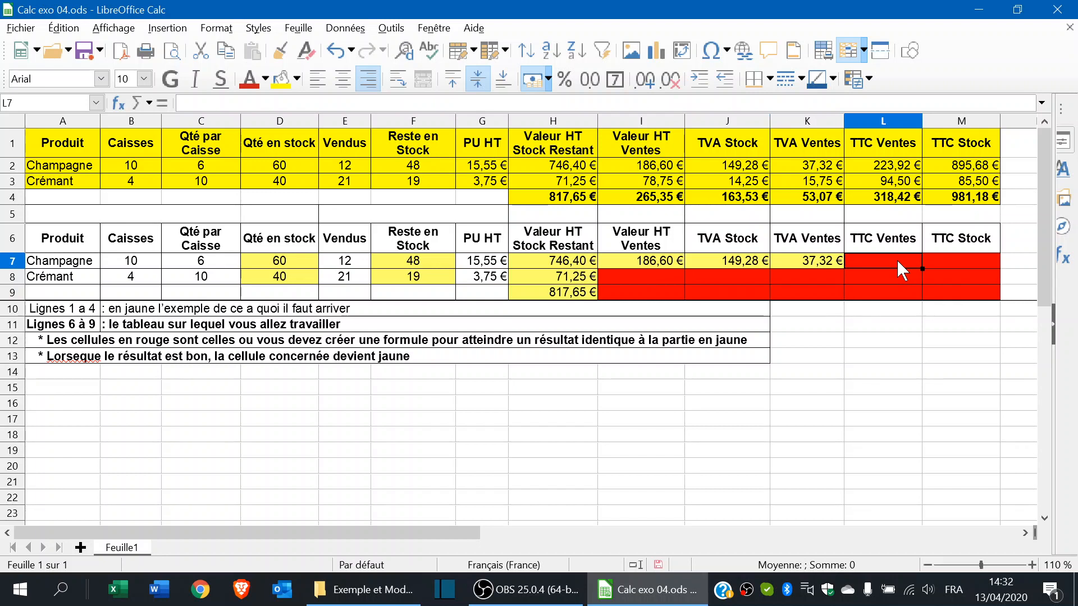
pyautogui.write('=')
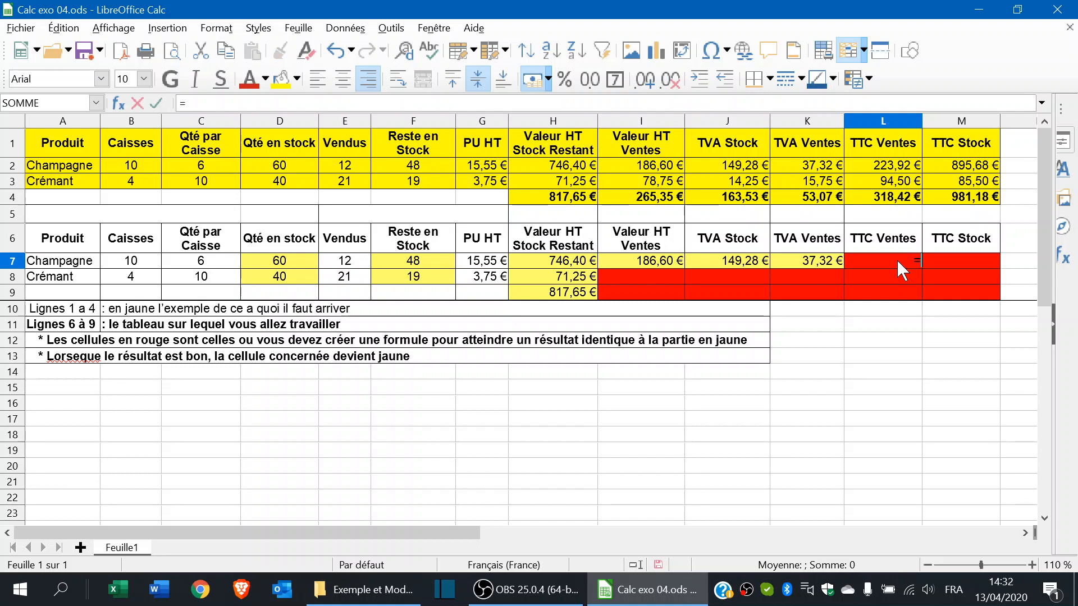
pyautogui.click(644, 259)
pyautogui.write('+')
pyautogui.click(816, 259)
pyautogui.press('Return')
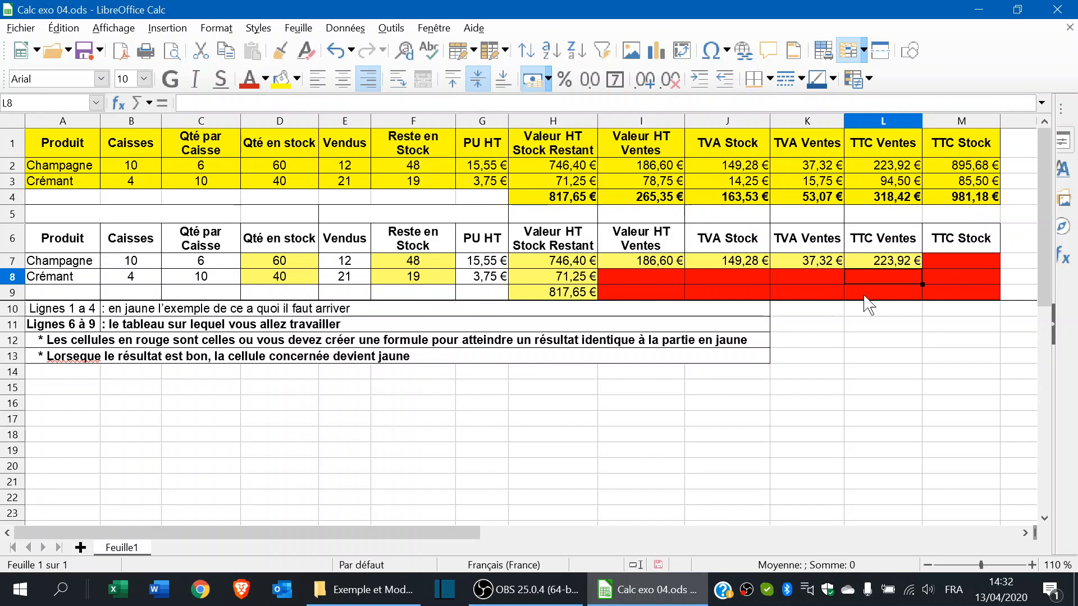
pyautogui.click(963, 264)
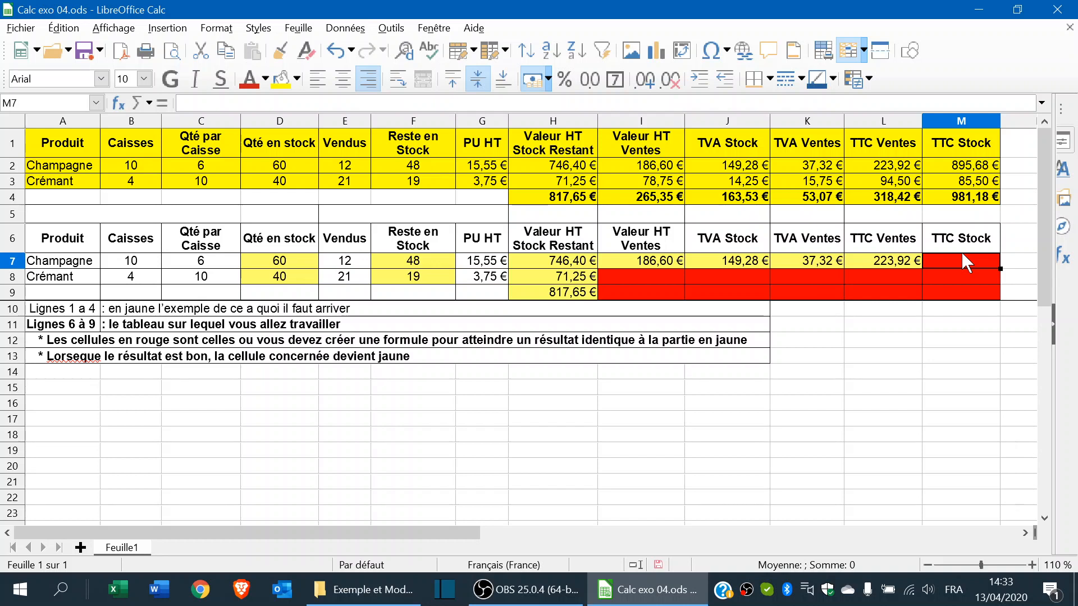
# - Enter =H7+J7 in M7 for Champagne's TTC stock of 895,68 €
pyautogui.write('=')
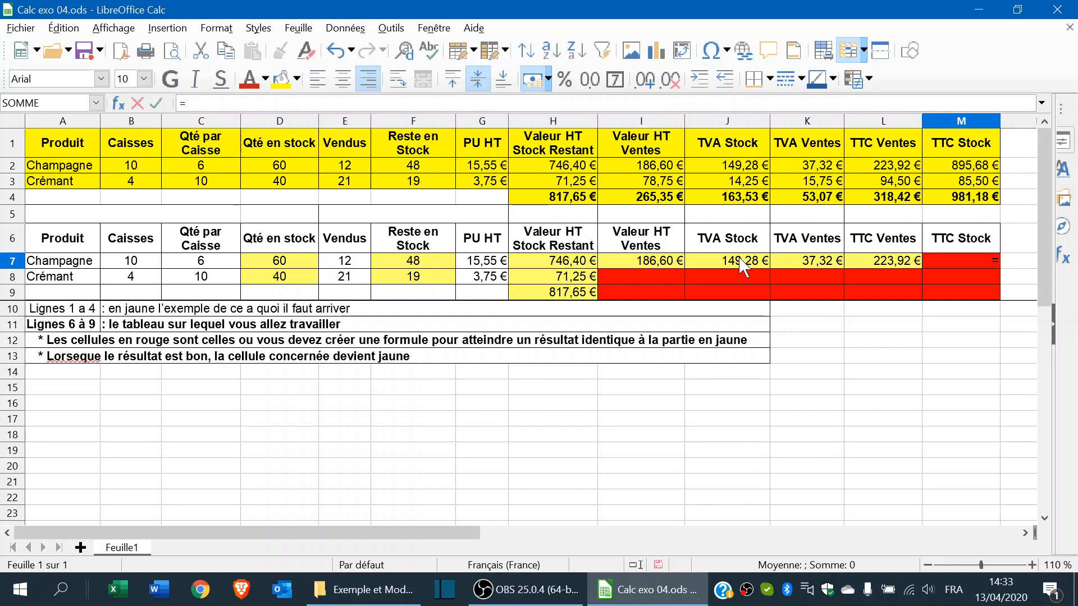
pyautogui.click(565, 261)
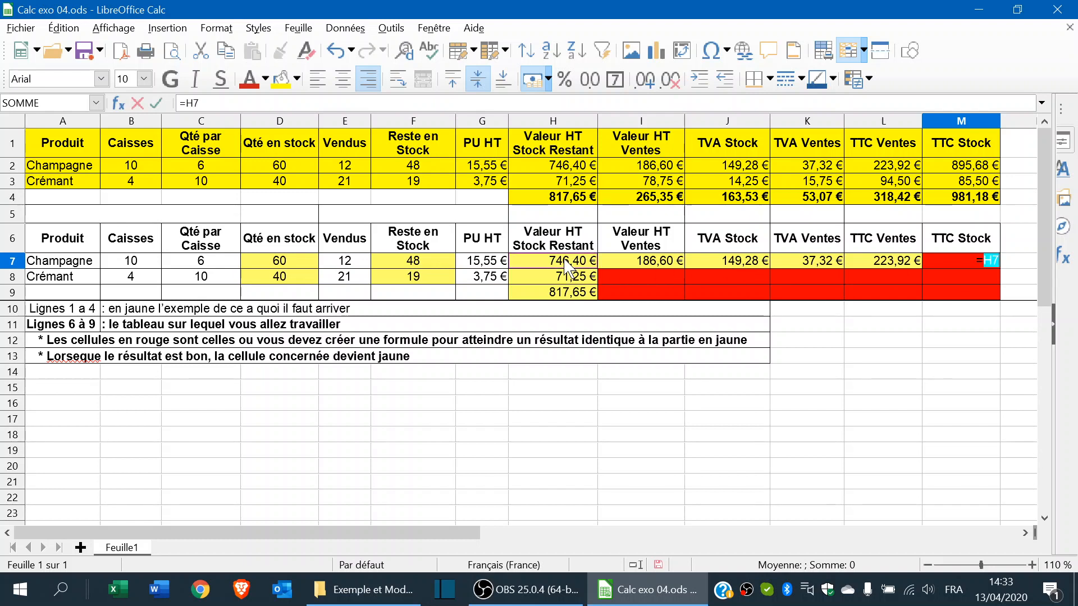
pyautogui.write('+')
pyautogui.click(757, 262)
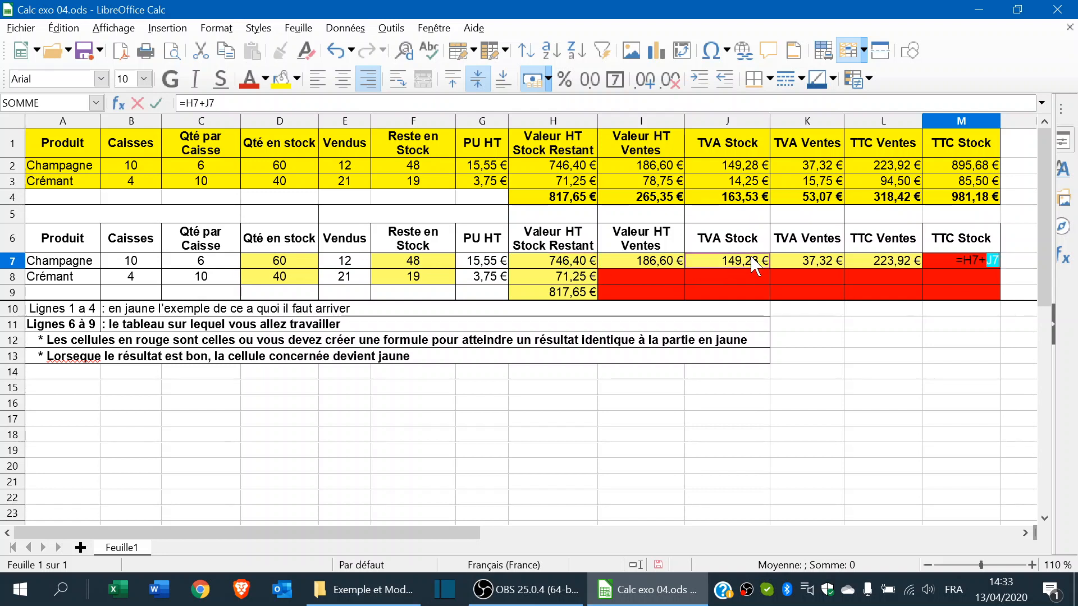
pyautogui.press('Return')
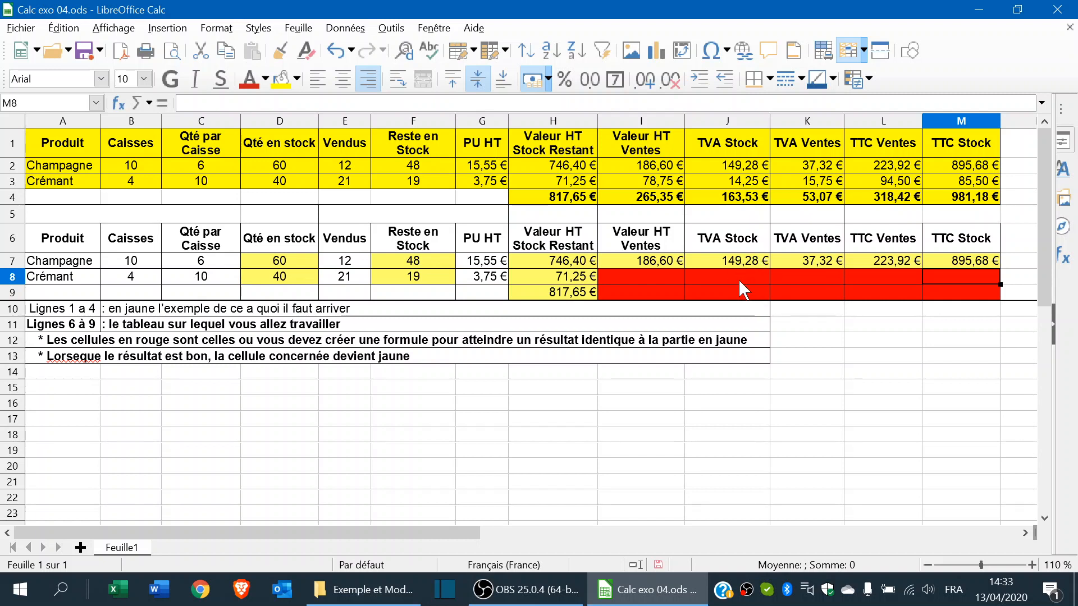
# - Fill the I7:M7 formulas down into I8:M8 for the Crémant row
pyautogui.click(631, 261)
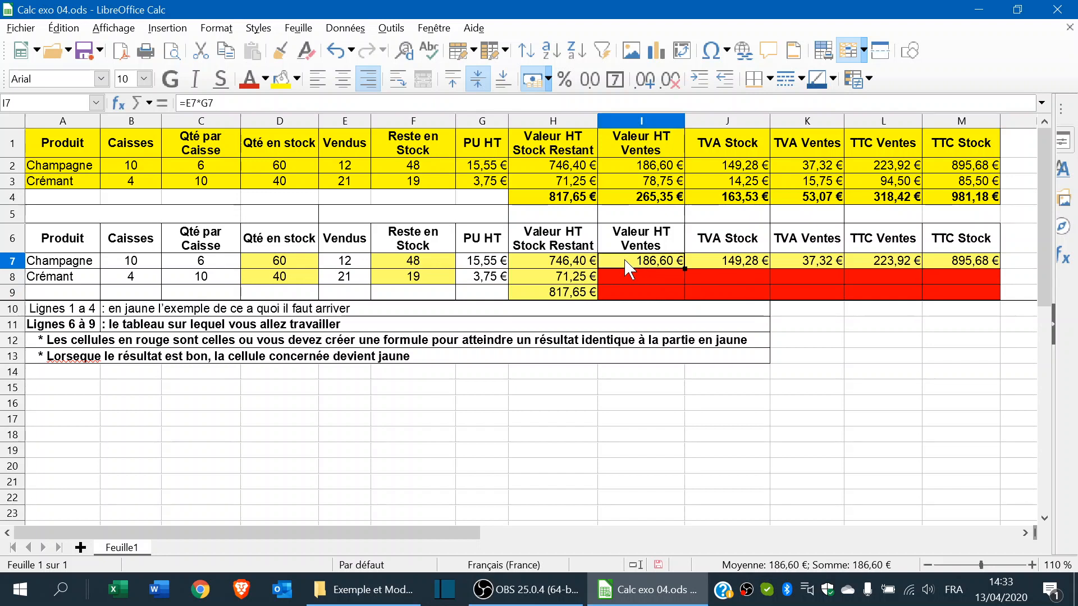
pyautogui.moveTo(632, 261)
pyautogui.mouseDown()
pyautogui.moveTo(938, 264)
pyautogui.moveTo(1019, 287)
pyautogui.moveTo(1000, 268)
pyautogui.moveTo(1000, 282)
pyautogui.mouseUp()
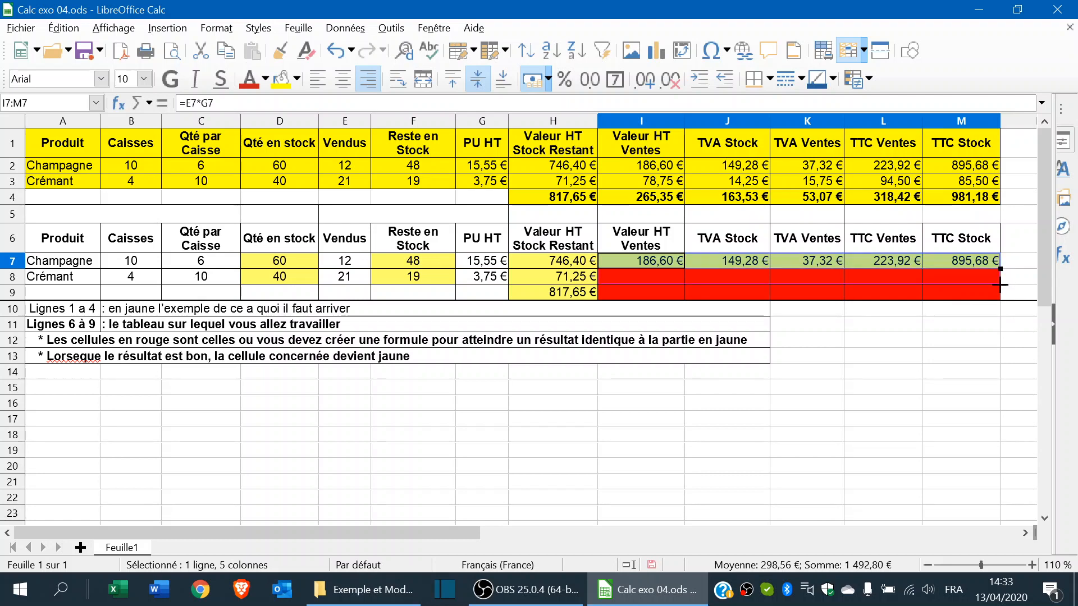
pyautogui.moveTo(1000, 285); pyautogui.dragTo(1001, 284)
pyautogui.press('Right')
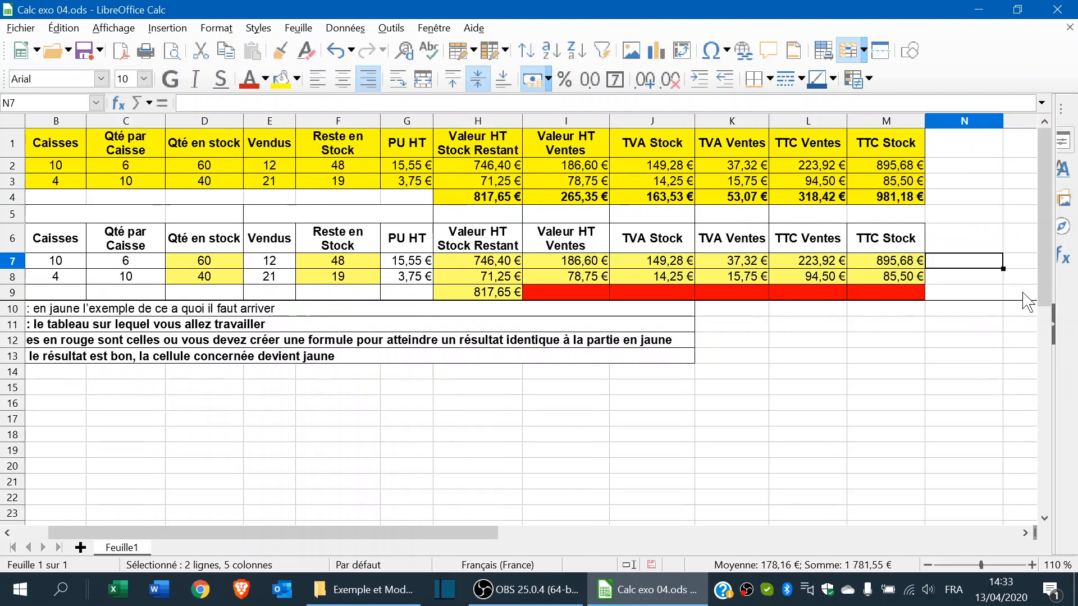
pyautogui.click(579, 292)
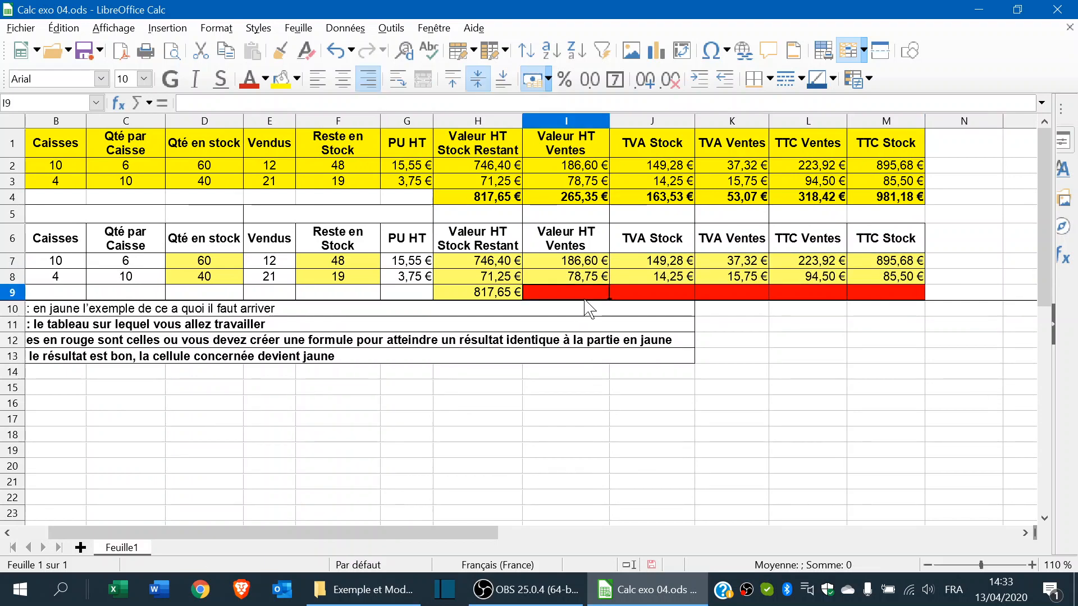
pyautogui.write('=')
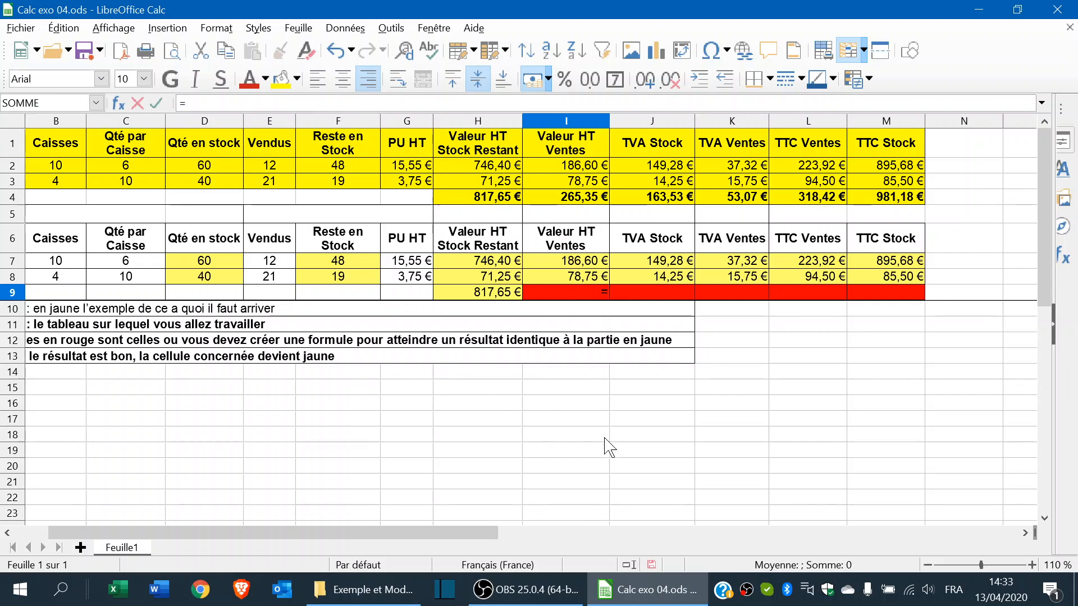
pyautogui.click(753, 360)
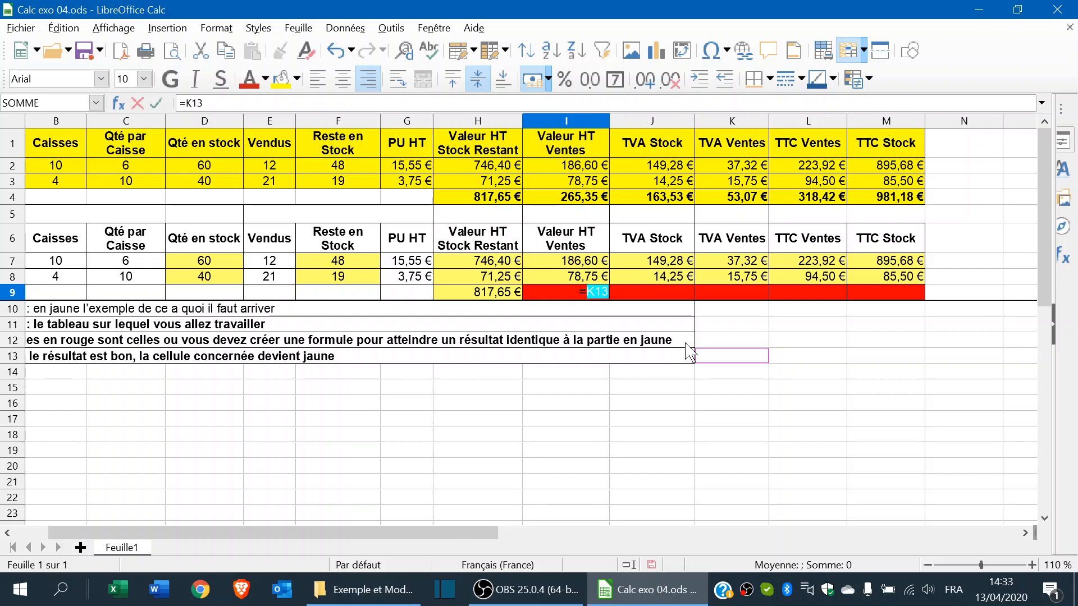
pyautogui.press('Escape')
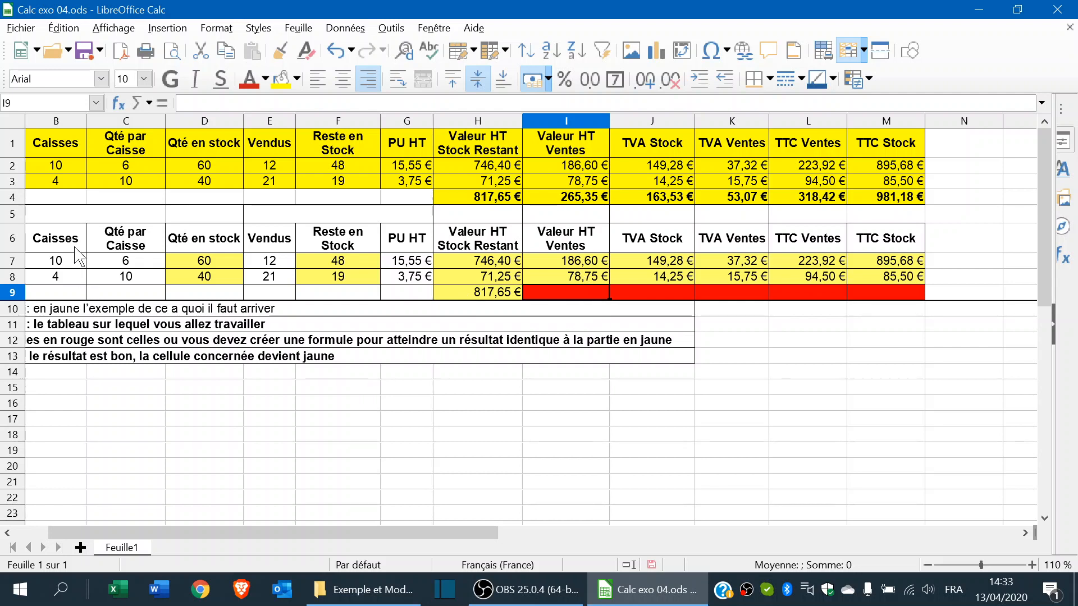
# - Sum I7:I8 into I9 (265,35 €) and J7:J8 into J9 (163,53 €) with Somme
pyautogui.click(136, 104)
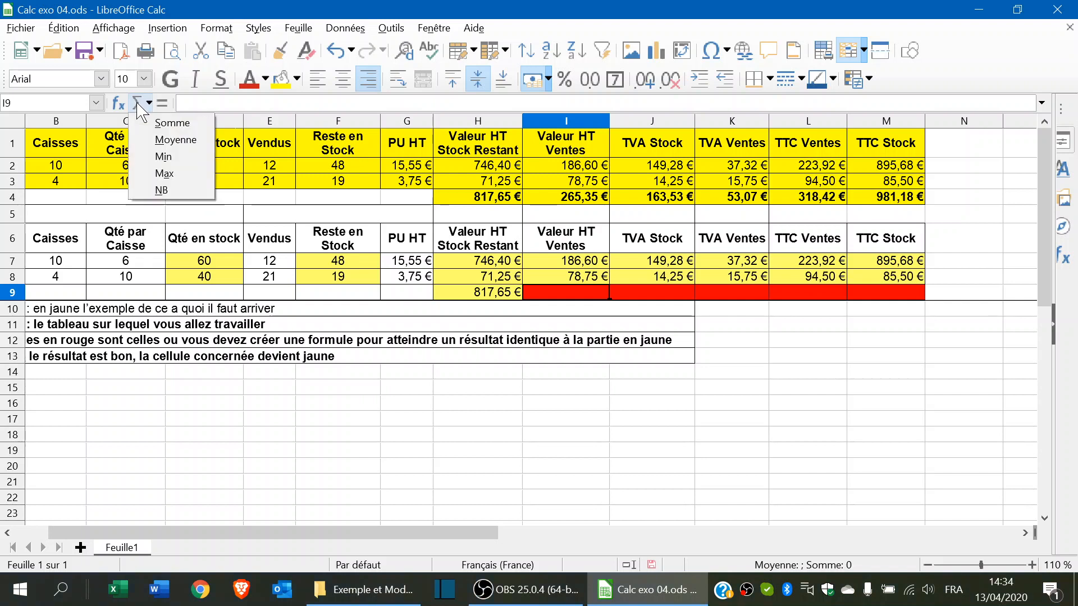
pyautogui.click(169, 124)
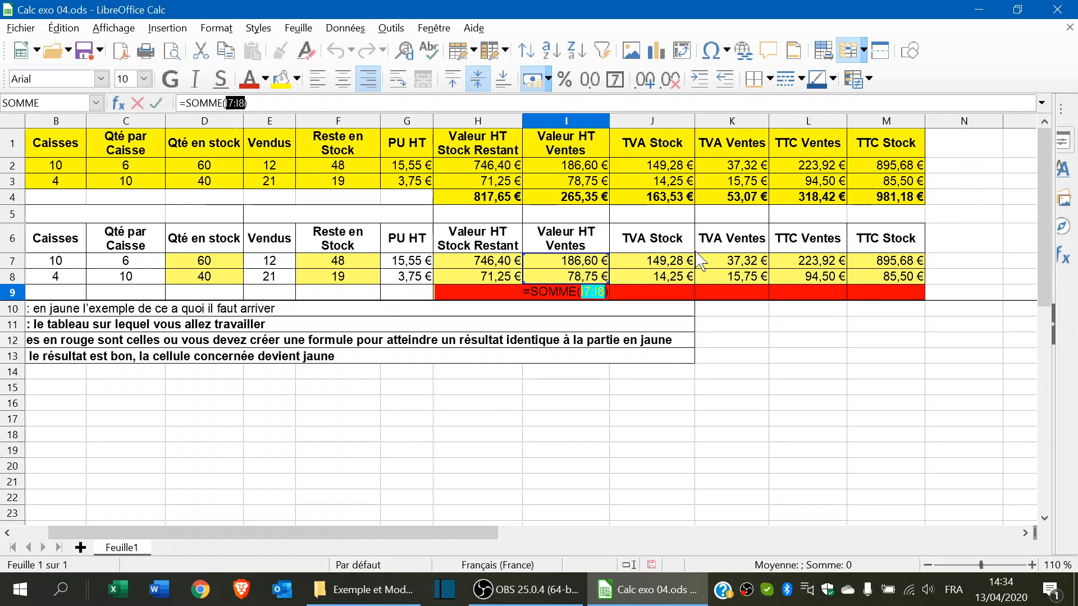
pyautogui.press('Return')
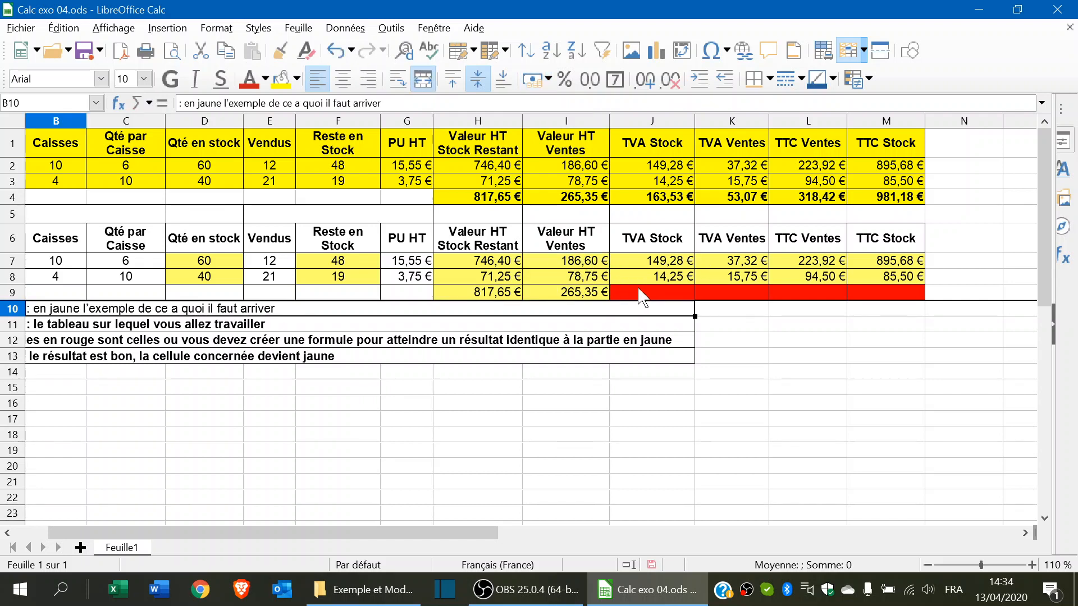
pyautogui.click(642, 297)
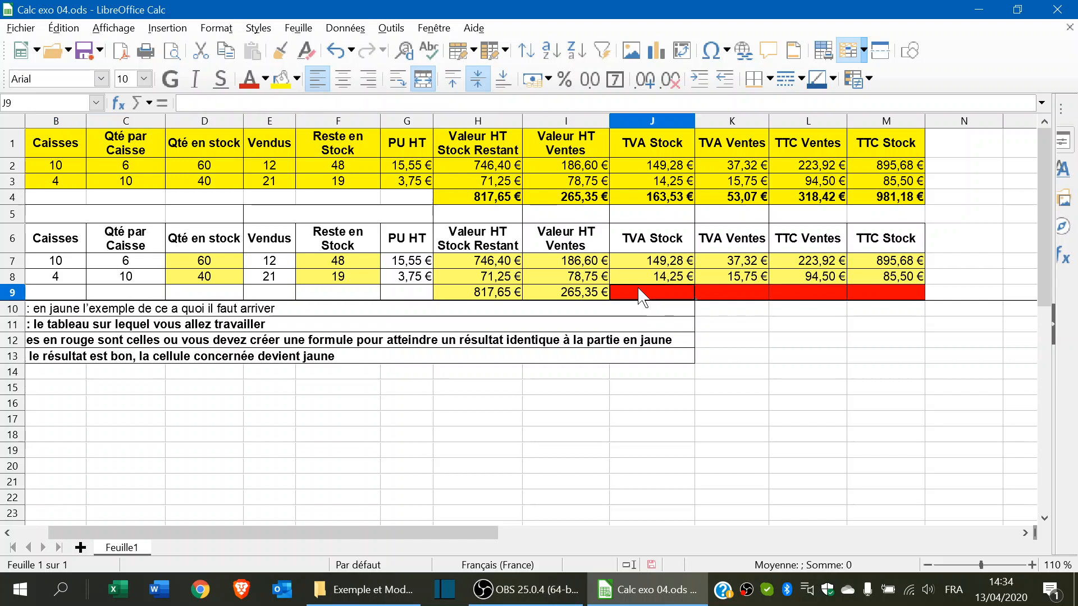
pyautogui.click(136, 100)
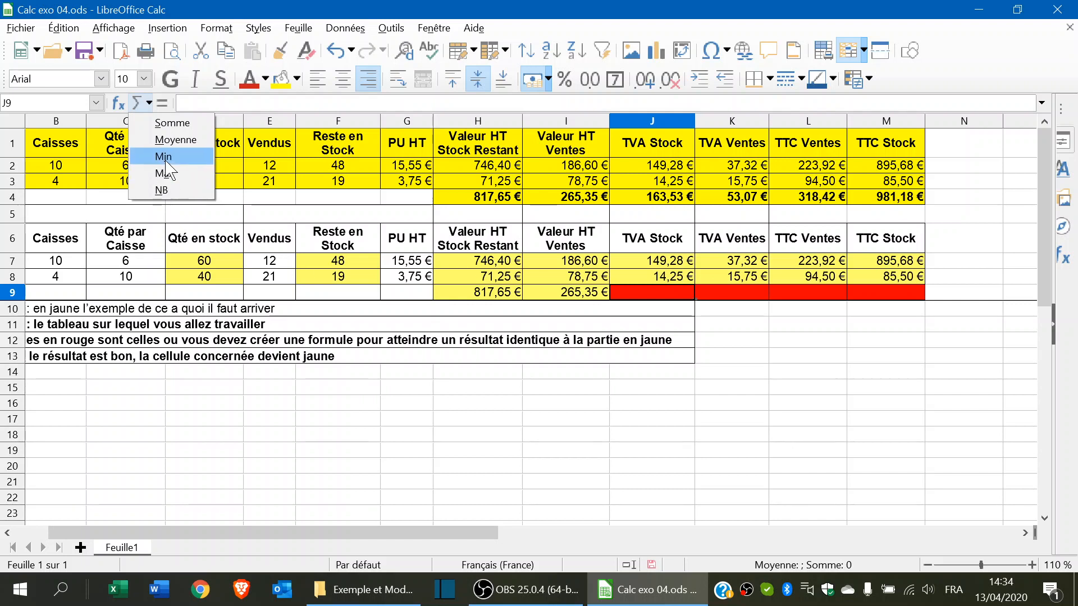
pyautogui.click(173, 123)
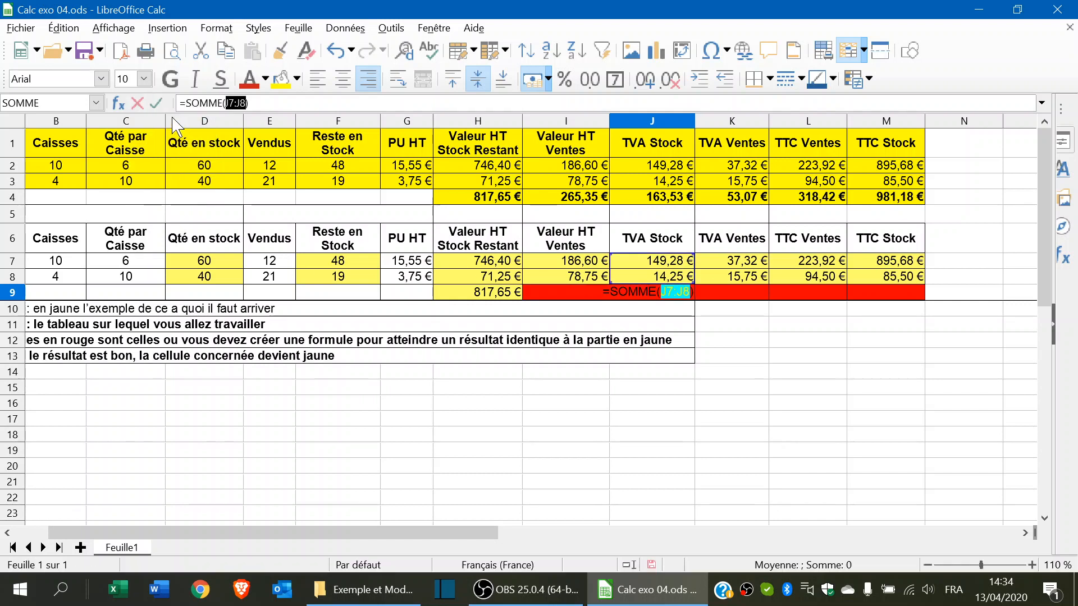
pyautogui.press('Return')
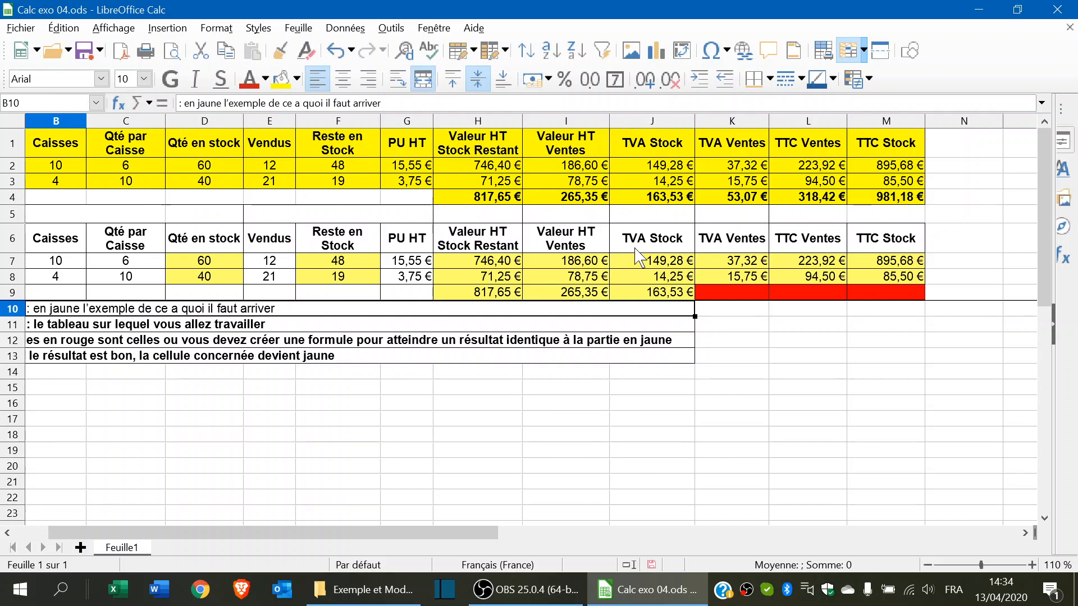
# - Sum rows 7–8 with Somme into K9 (53,07 €), L9 (318,42 €) and M9
pyautogui.click(738, 292)
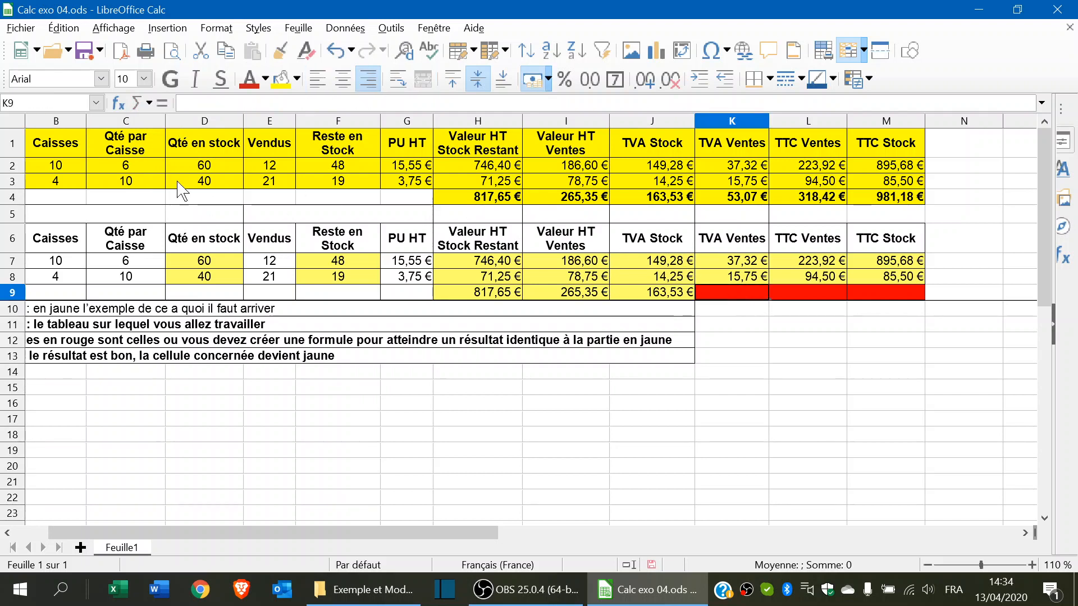
pyautogui.click(137, 105)
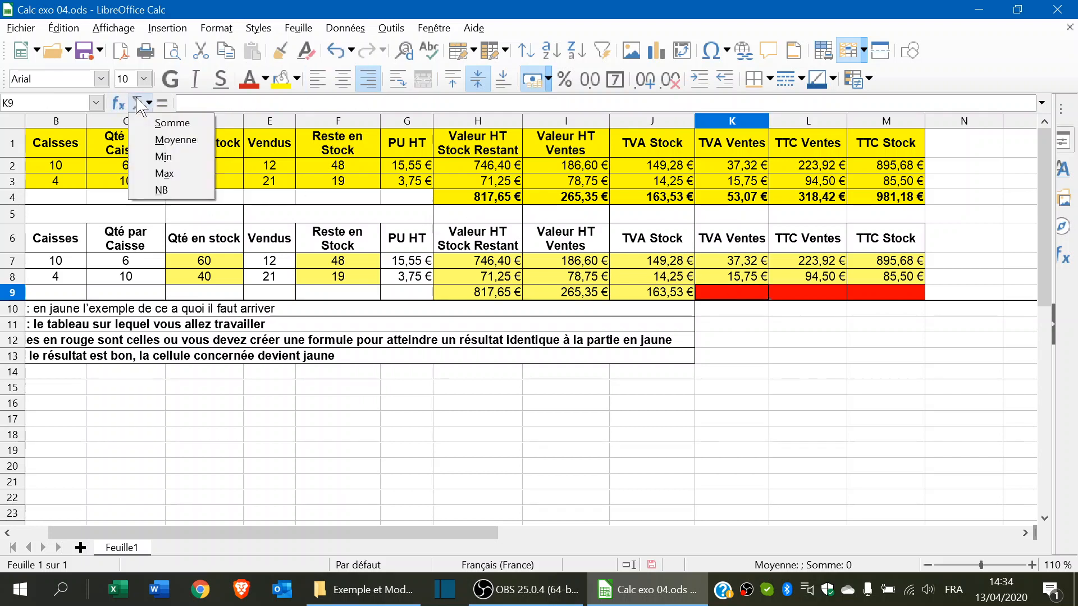
pyautogui.click(173, 123)
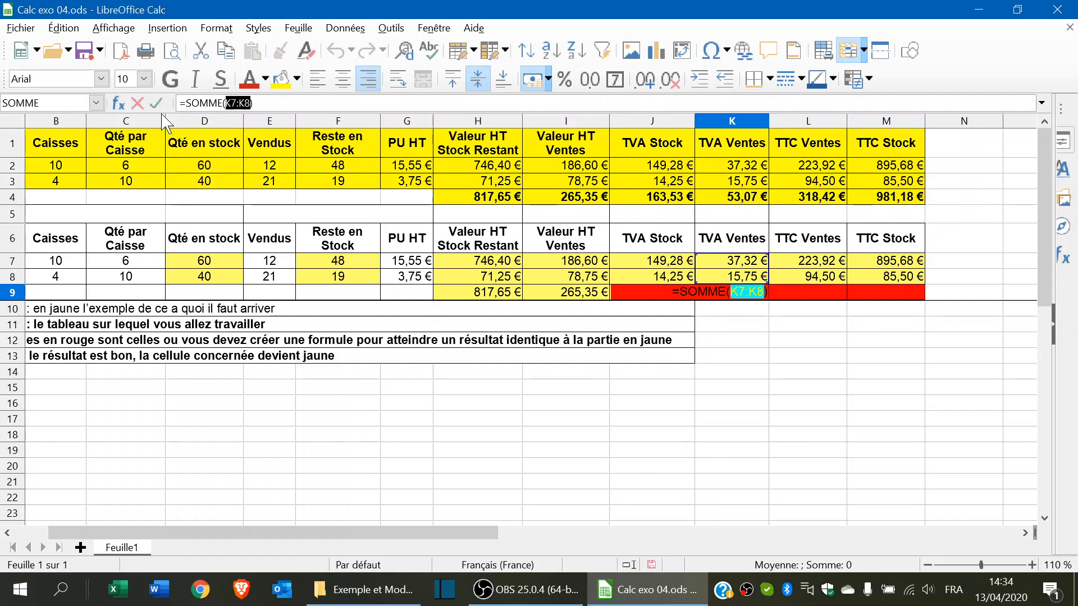
pyautogui.click(164, 105)
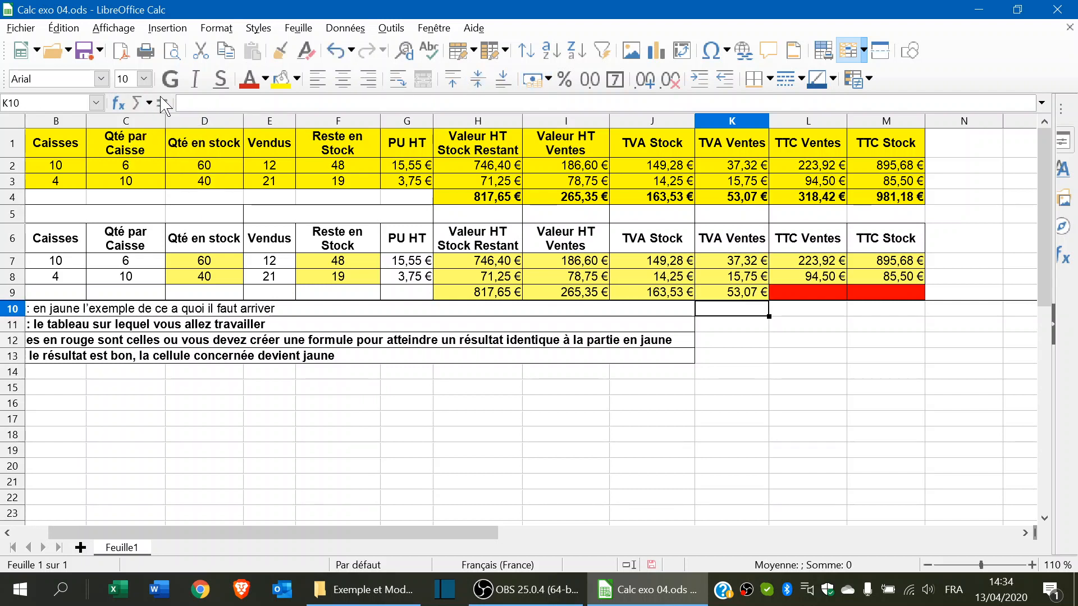
pyautogui.click(833, 292)
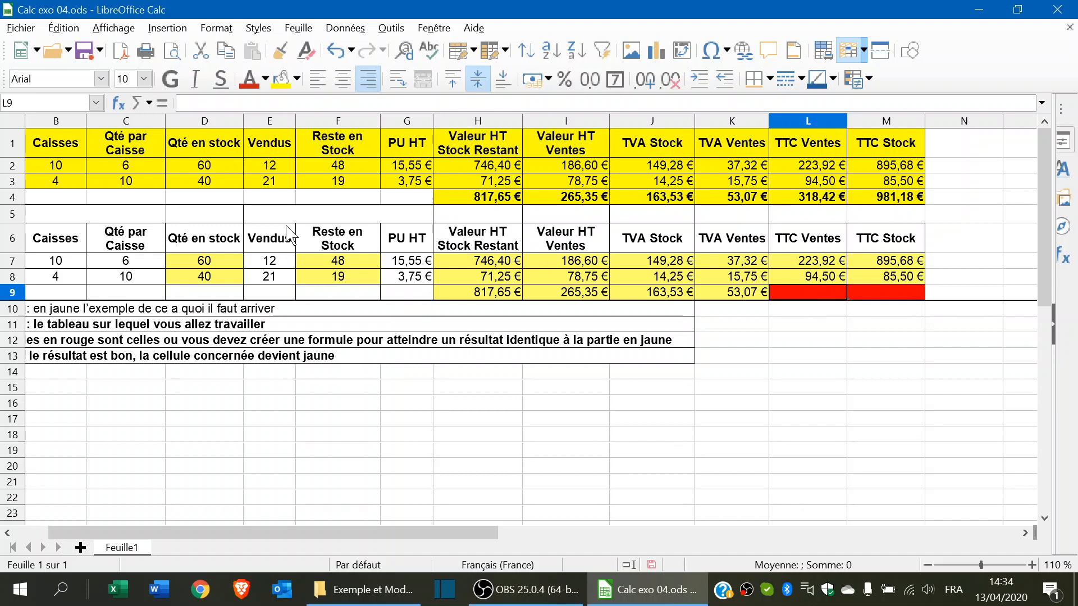
pyautogui.click(138, 104)
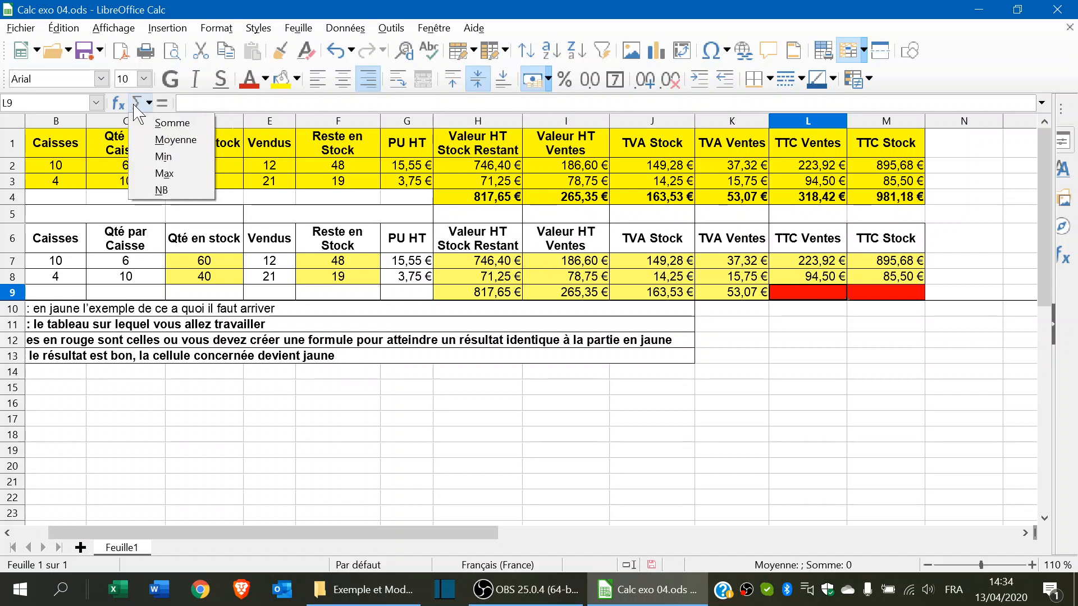
pyautogui.click(169, 120)
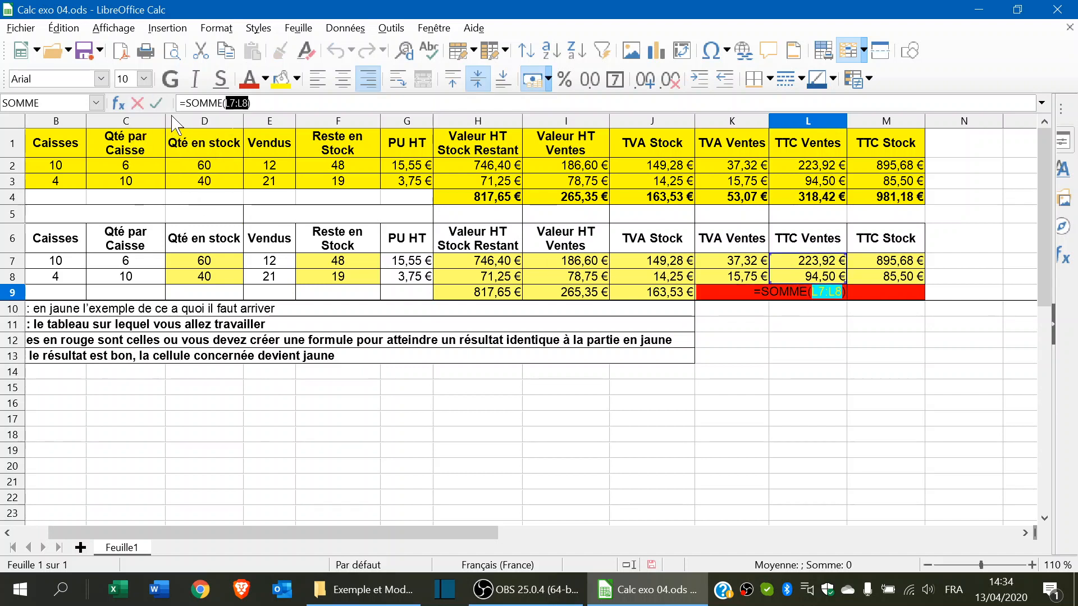
pyautogui.press('Return')
pyautogui.click(908, 294)
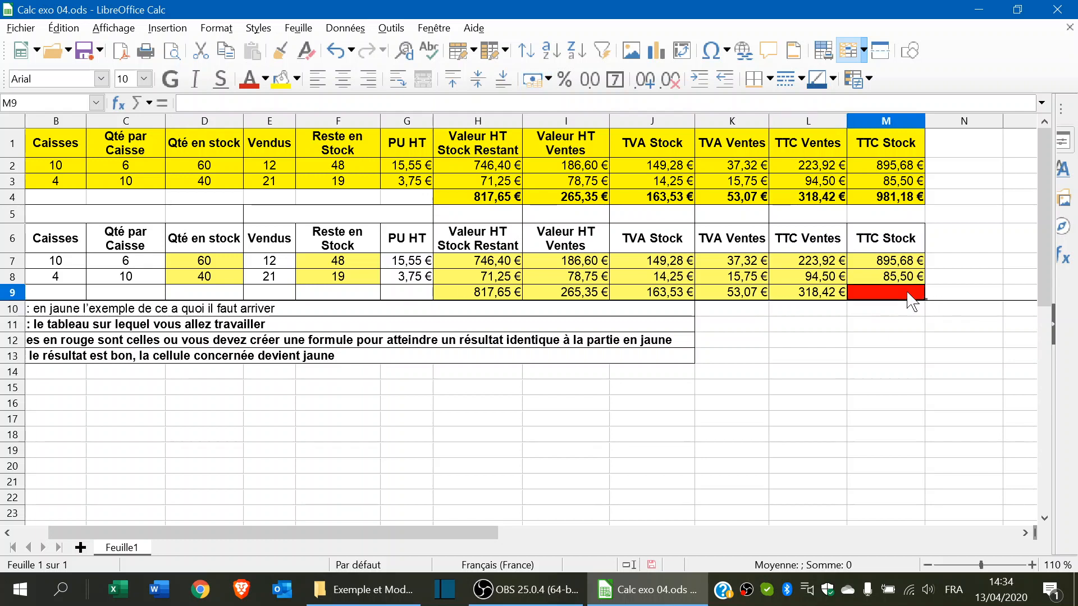
pyautogui.click(138, 103)
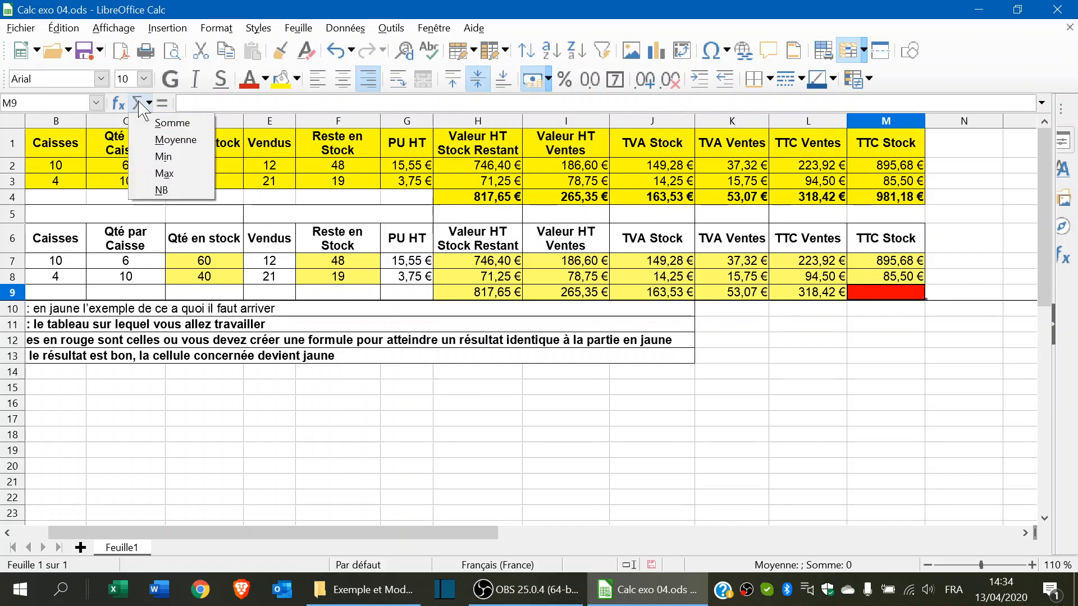
pyautogui.click(173, 122)
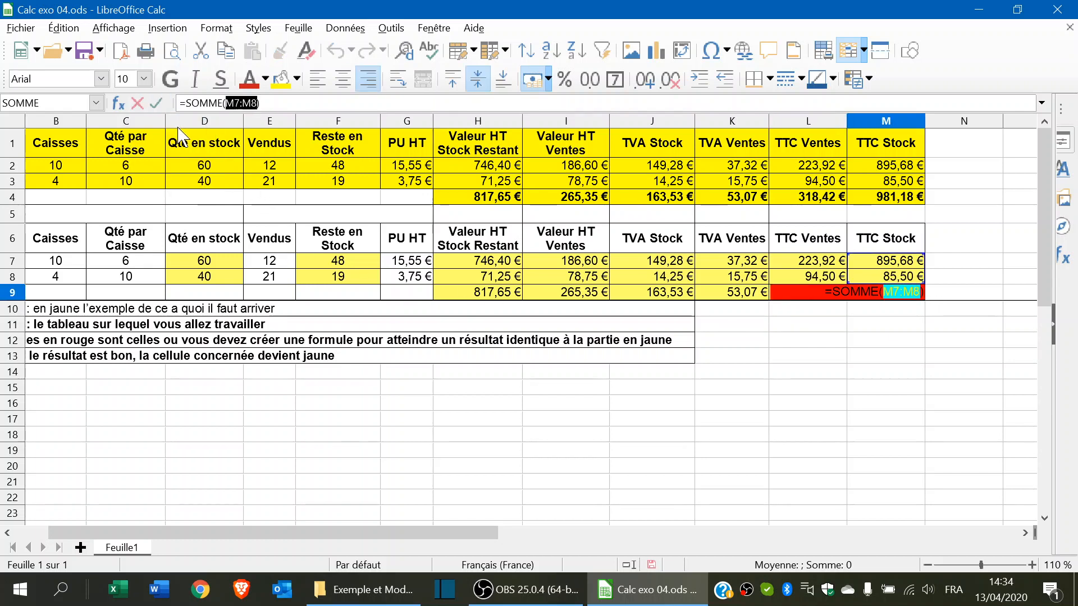
pyautogui.press('Return')
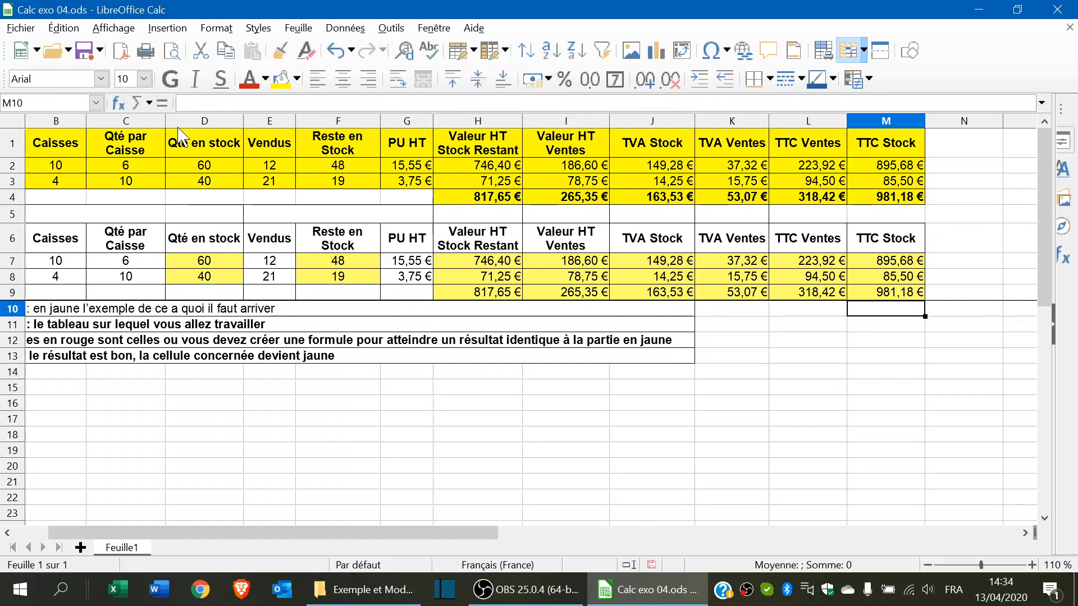